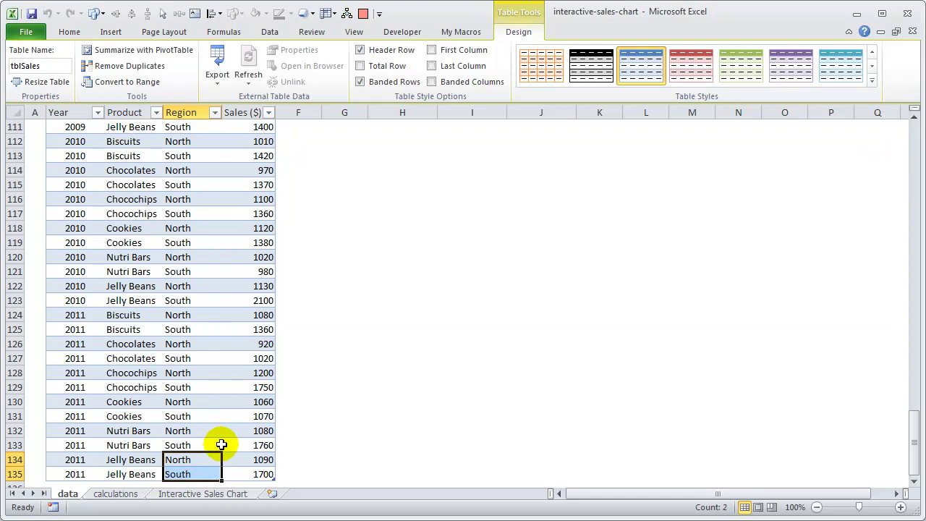
Show the year 2004 in the chart on the Interactive Sales Chart sheet.
drag(914, 455, 904, 148)
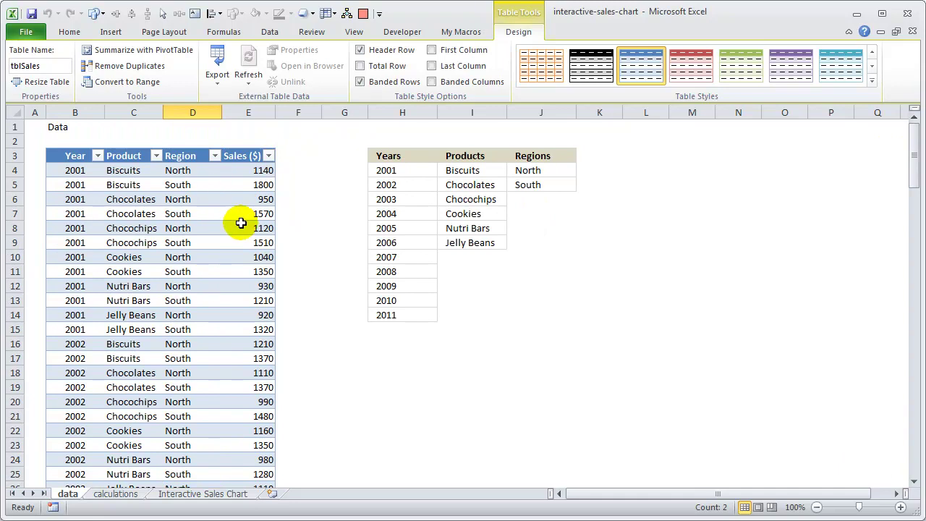
click(165, 495)
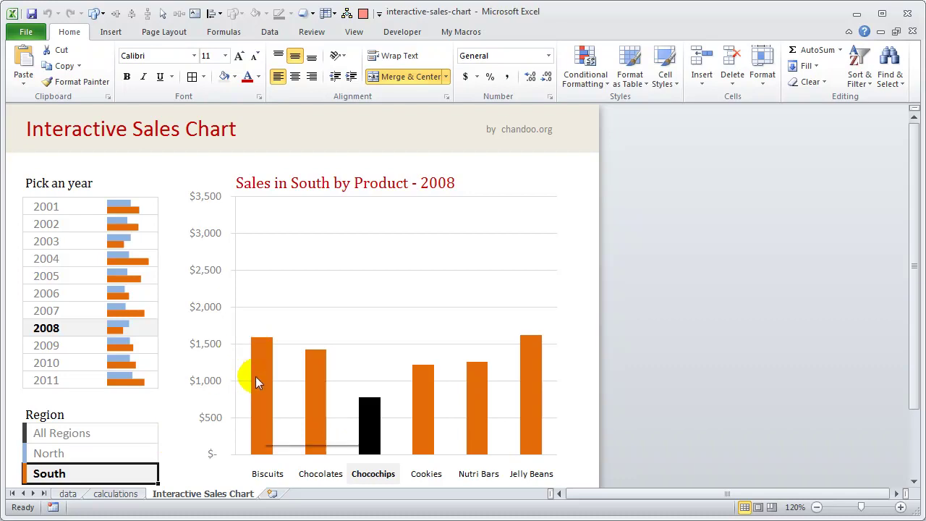
mouse_move(267, 361)
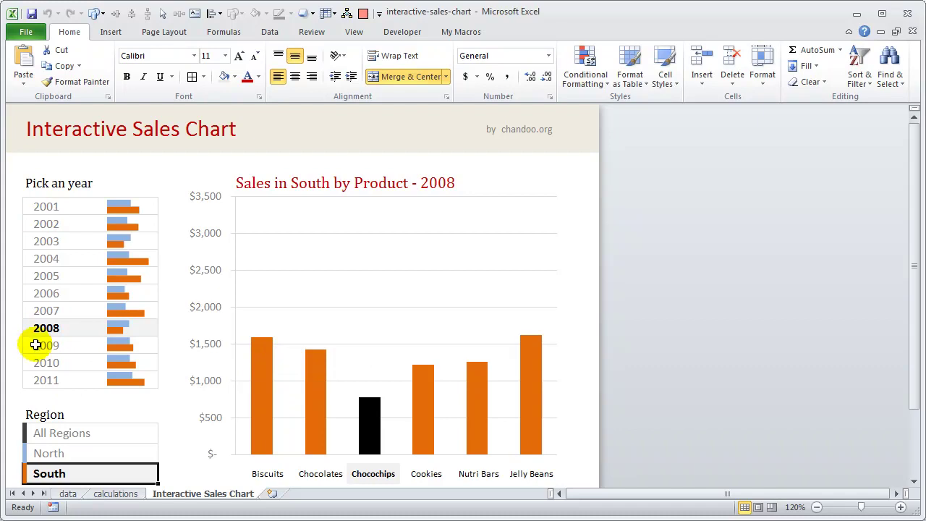
click(45, 262)
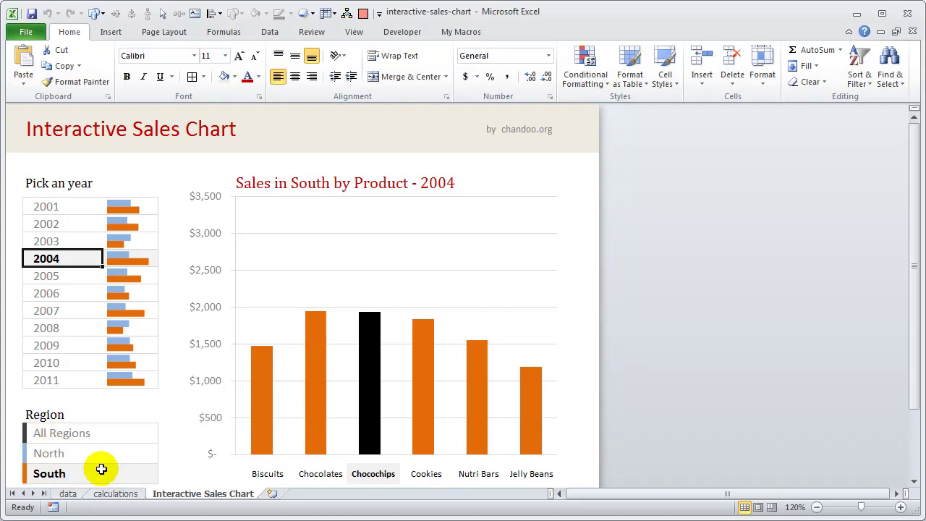
Examine the selected year, product and region cells C3:C5 on the calculations sheet, then return to the Interactive Sales Chart sheet.
click(105, 494)
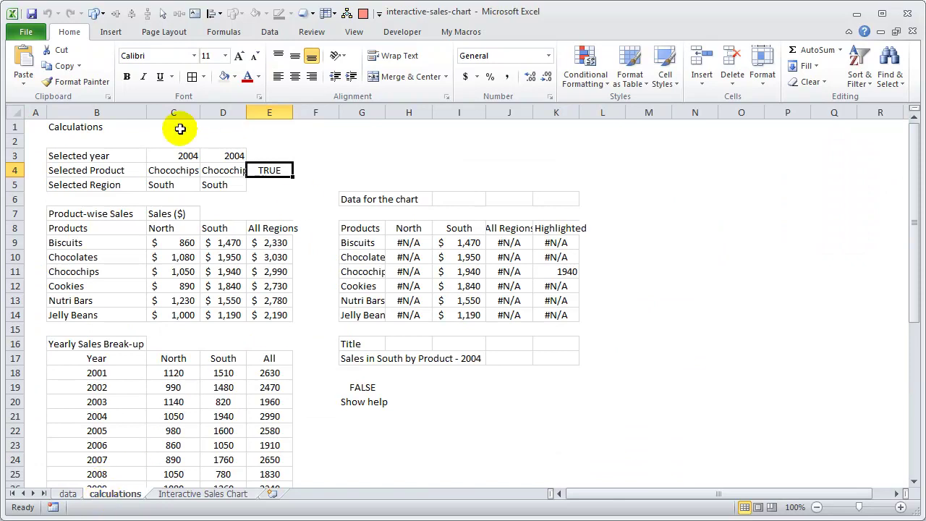
drag(94, 155, 98, 194)
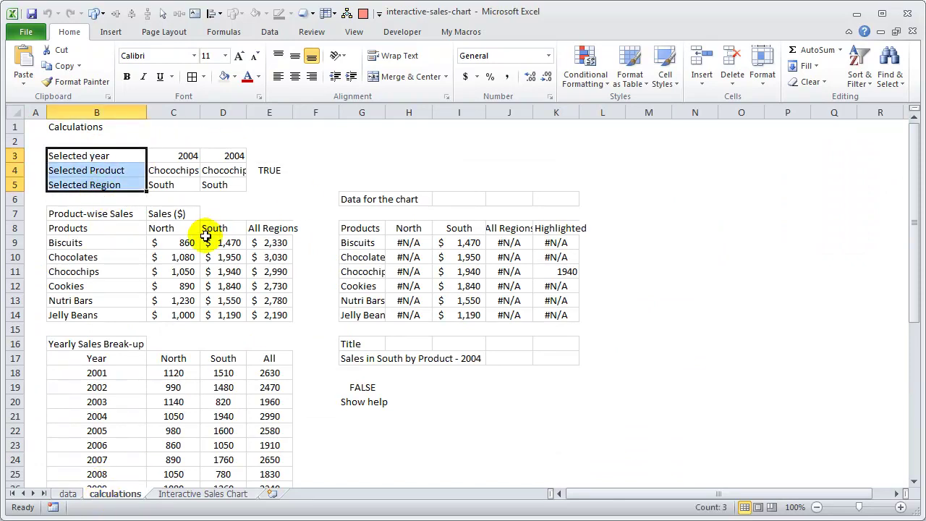
click(174, 155)
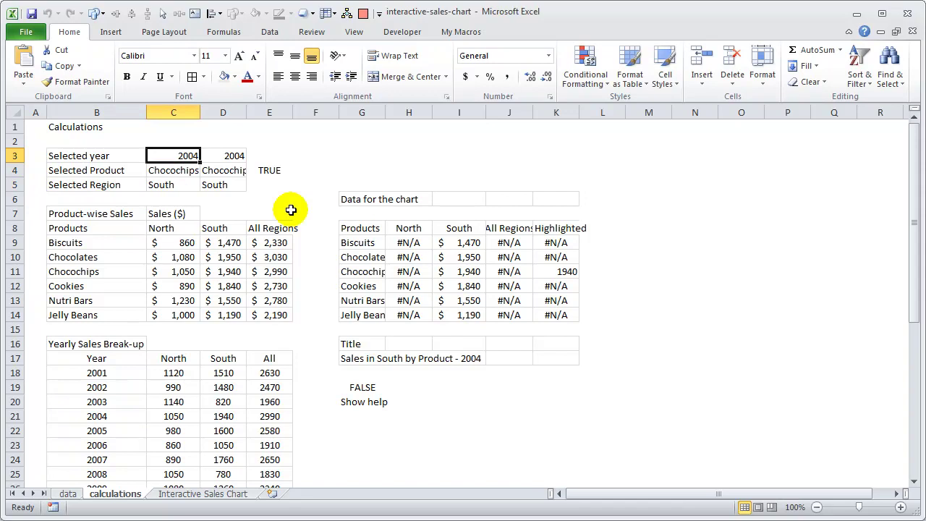
click(183, 170)
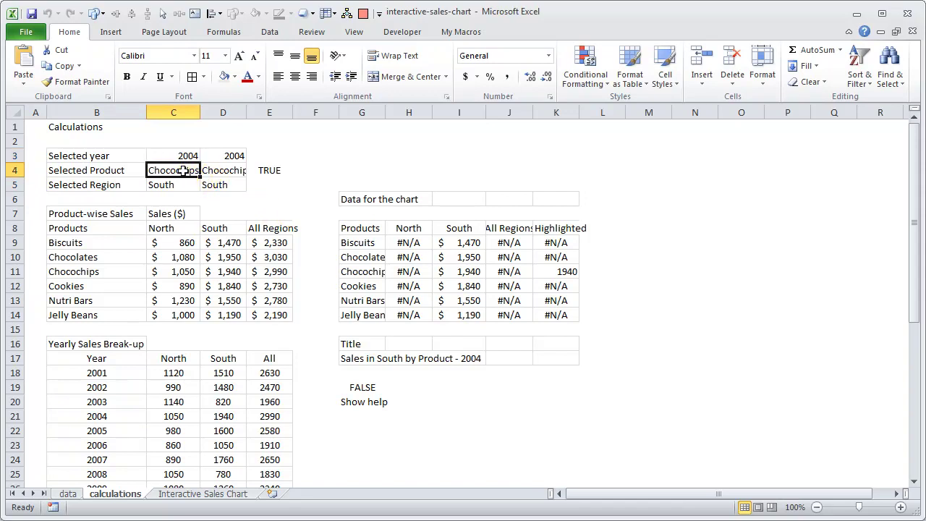
click(182, 183)
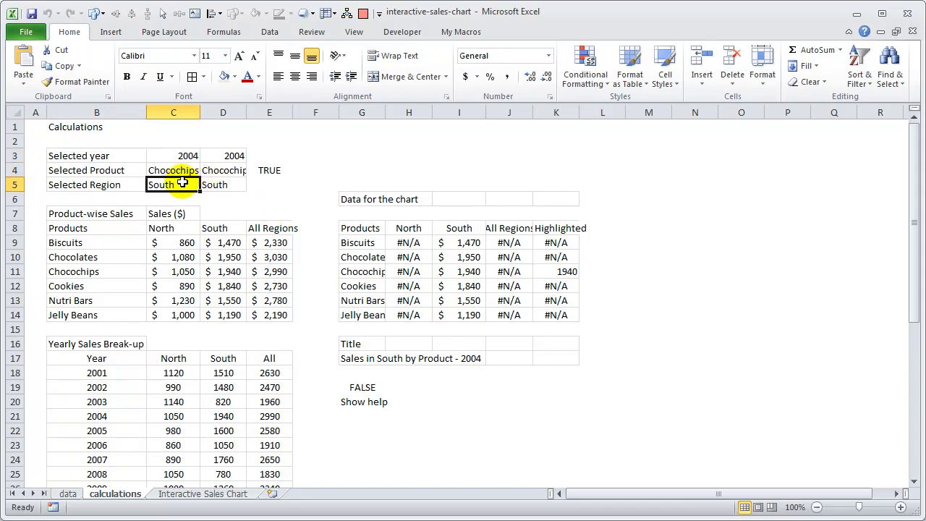
click(186, 170)
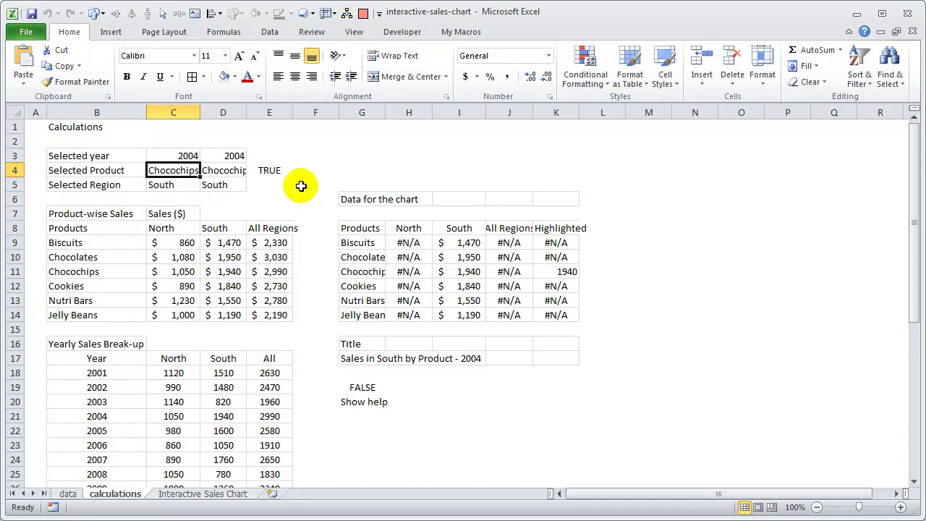
click(181, 492)
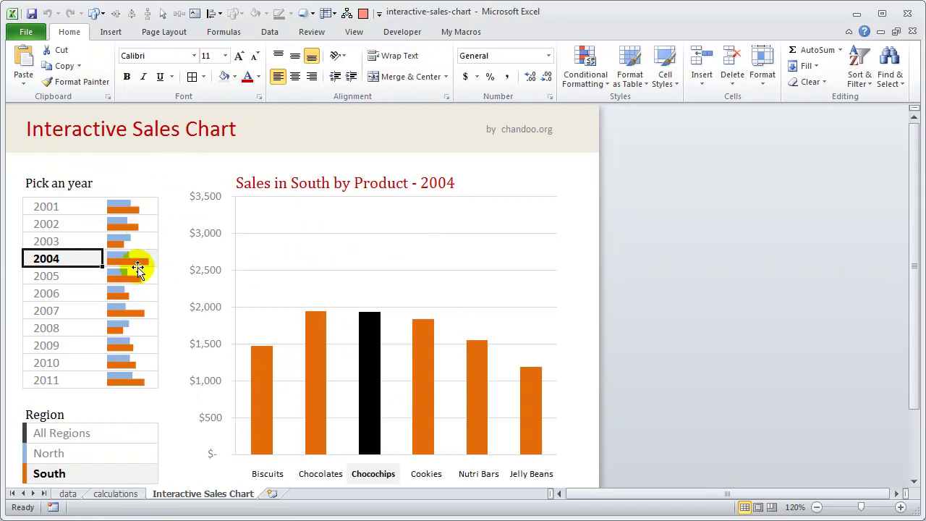
Turn on the formula bar while on the calculations sheet.
click(118, 493)
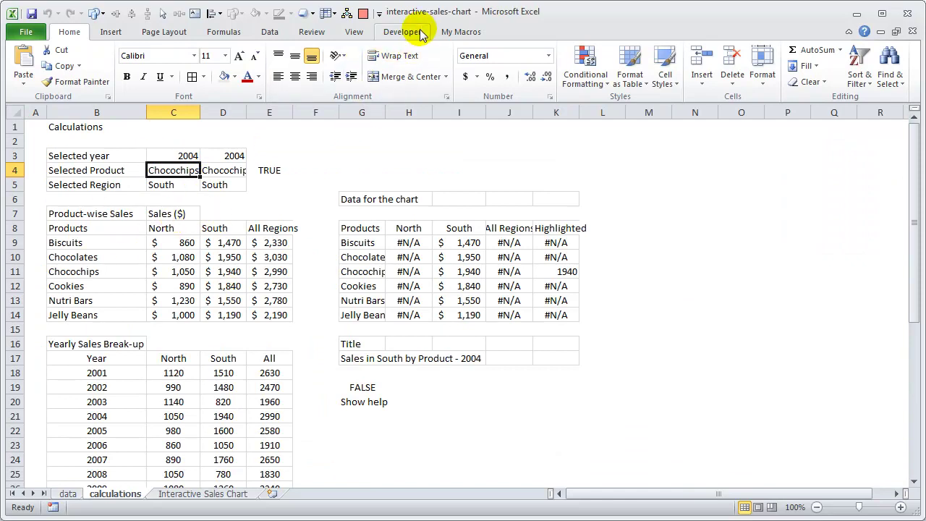
click(353, 32)
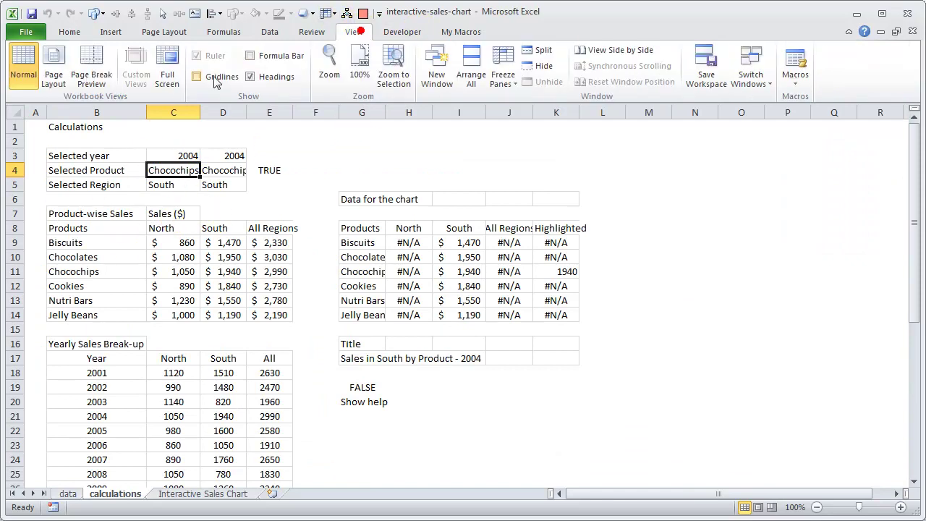
click(251, 56)
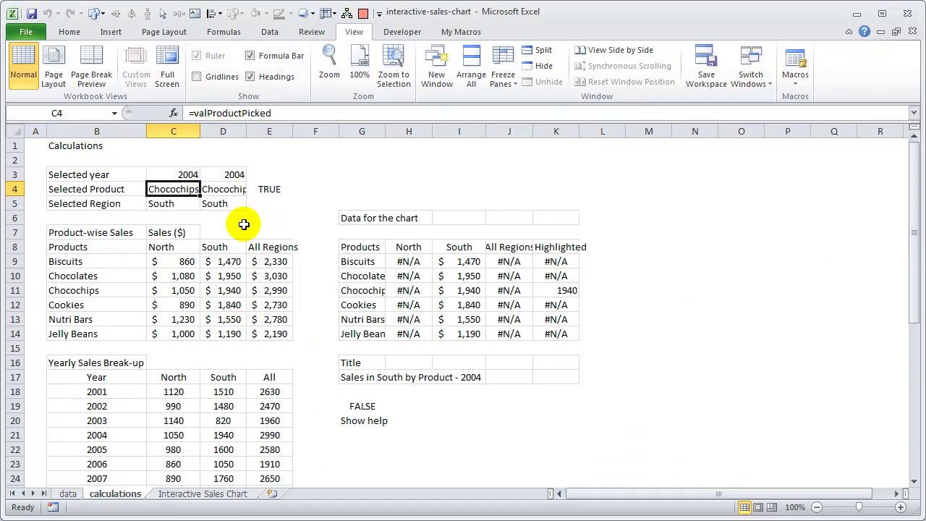
Review the Product-wise Sales block C8:E14 on the calculations sheet against the Interactive Sales Chart sheet.
scroll(217, 373, down, 3)
scroll(208, 373, up, 2)
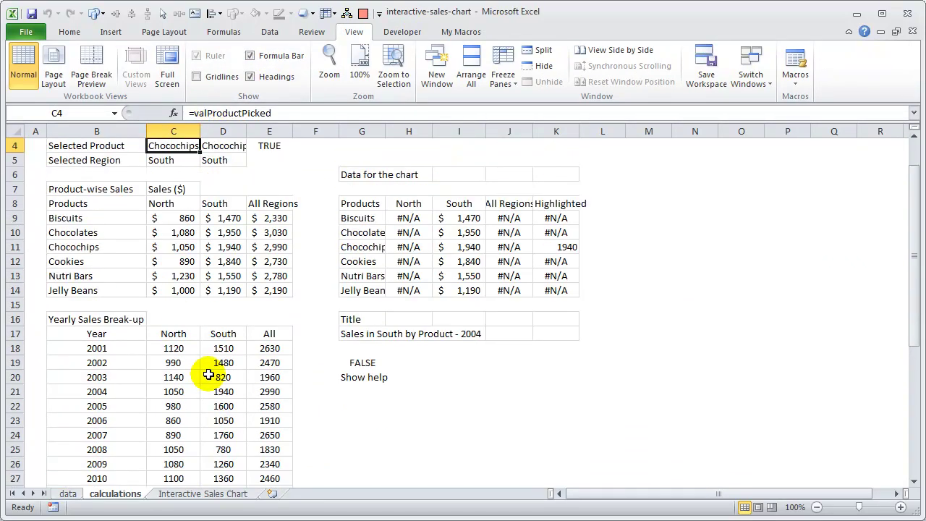
click(83, 191)
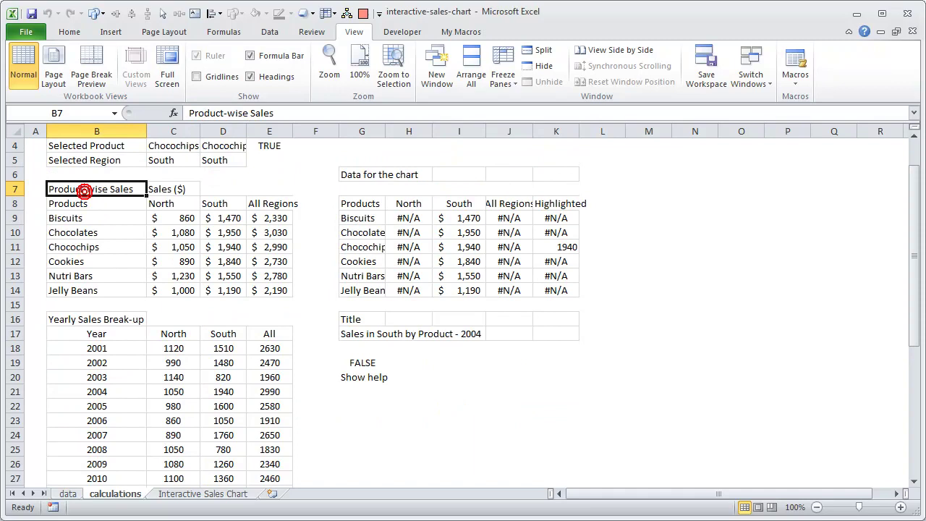
click(184, 494)
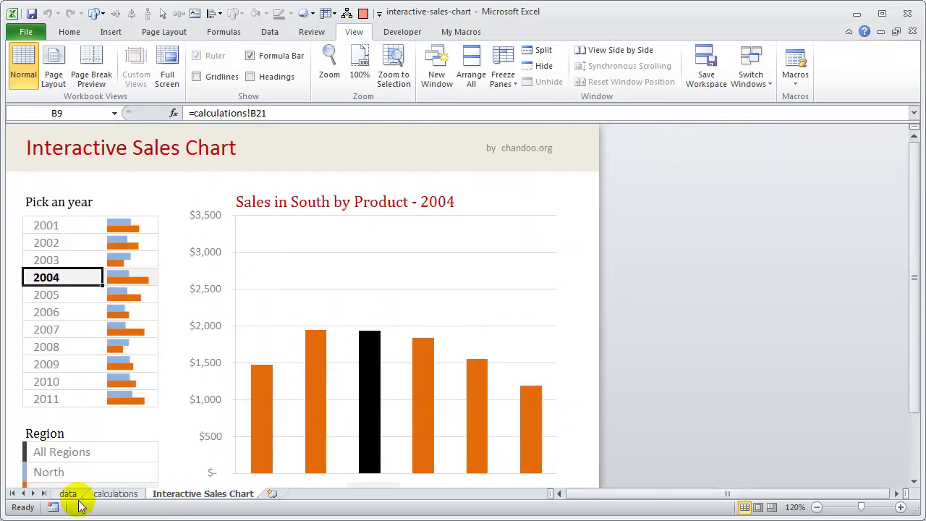
click(108, 494)
drag(173, 206, 259, 288)
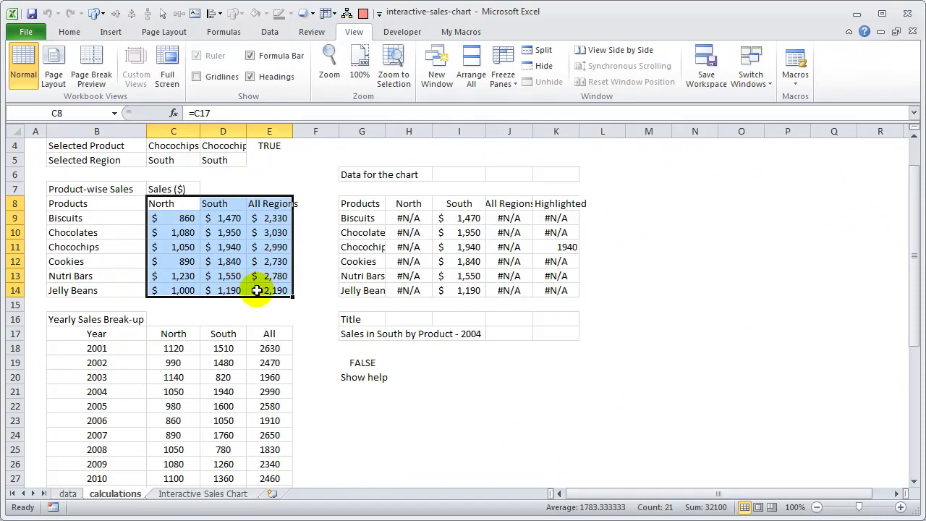
Inspect the SUMIFS formula in C9 and the cells it references, leaving it unedited.
click(181, 217)
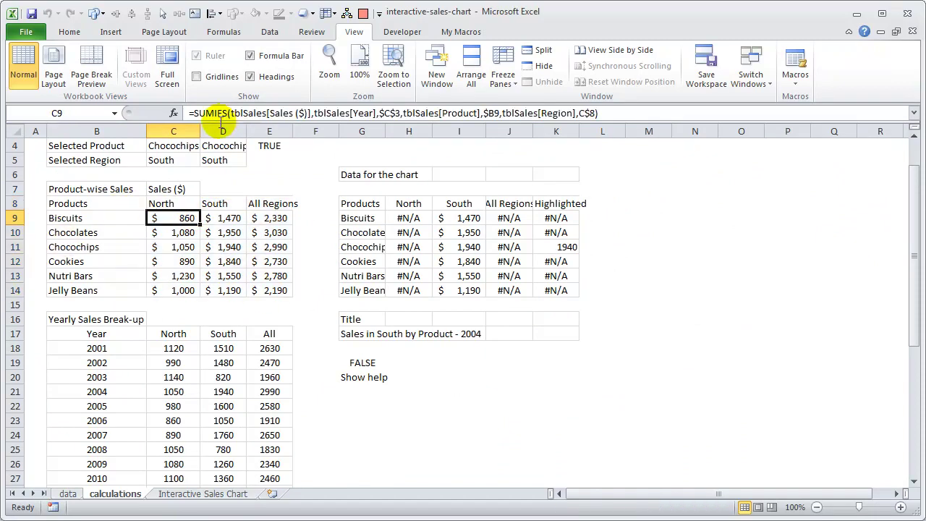
key(F2)
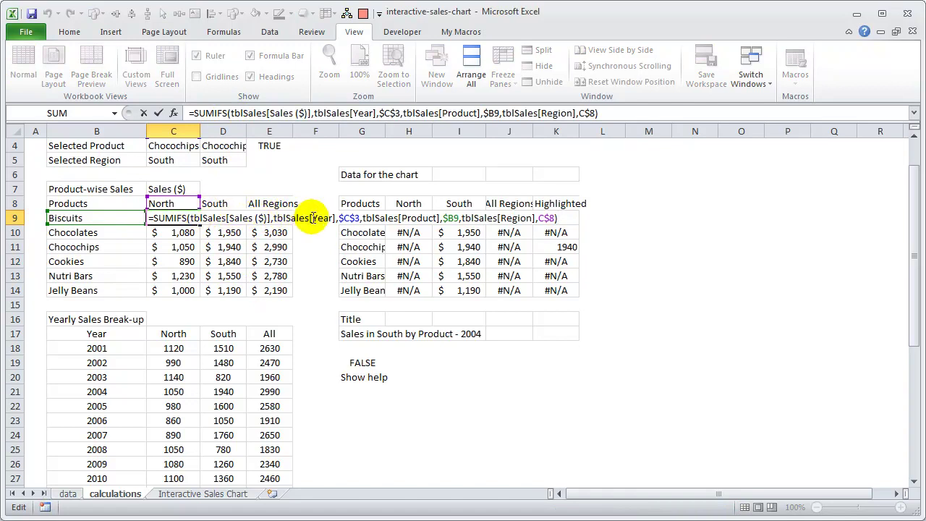
scroll(173, 189, up, 1)
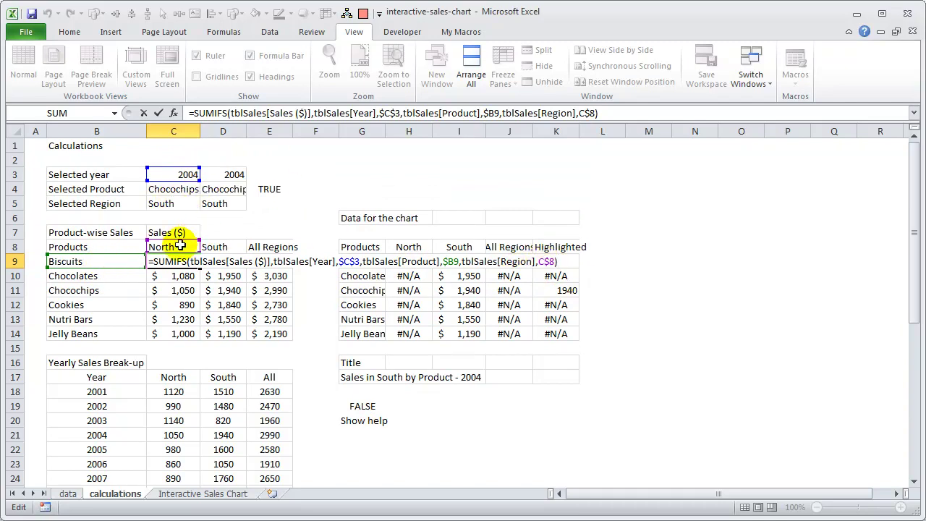
click(278, 261)
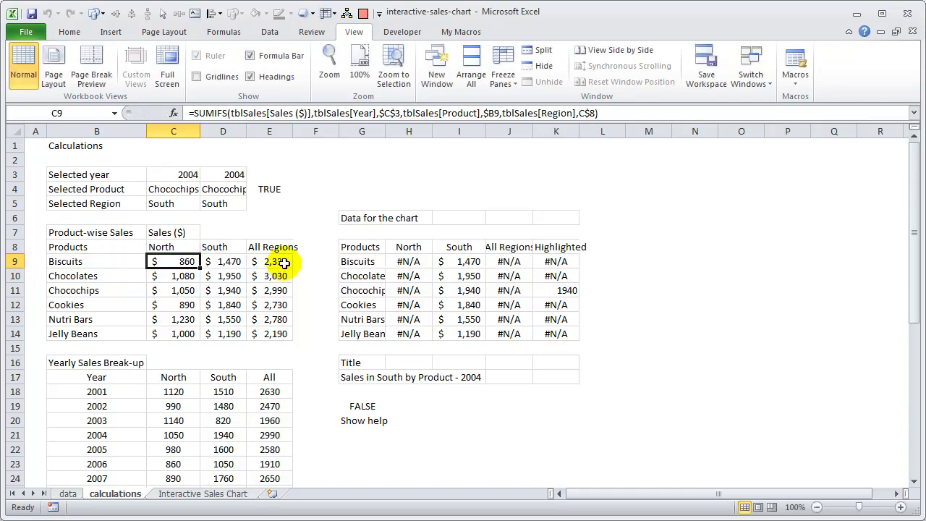
Inspect the All Regions formula for Biscuits in E9 without editing it.
double_click(278, 261)
key(Escape)
double_click(261, 265)
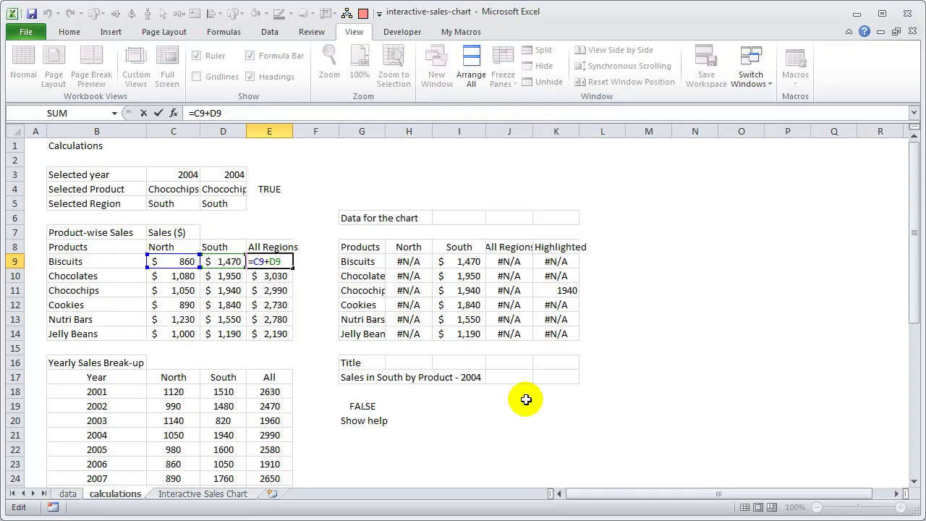
key(Escape)
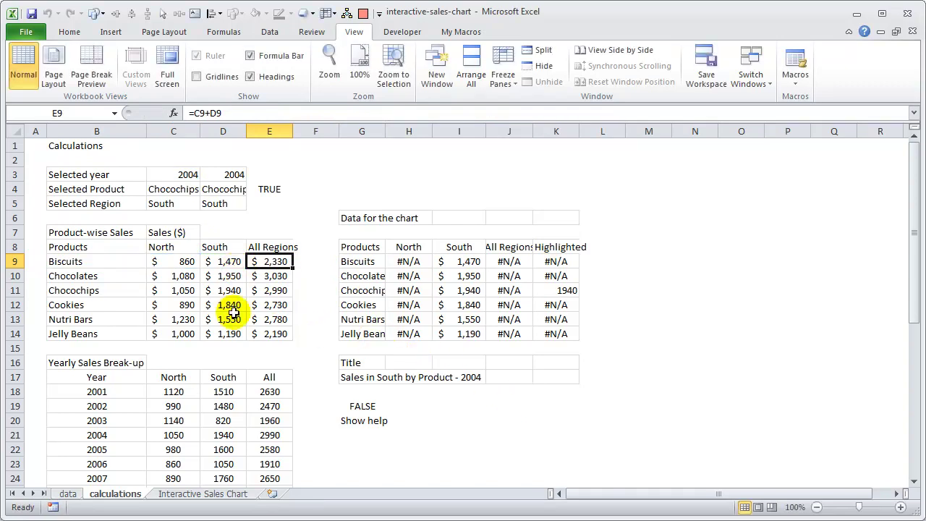
Select the orange South series on the Interactive Sales Chart sheet to view its SERIES formula.
click(184, 493)
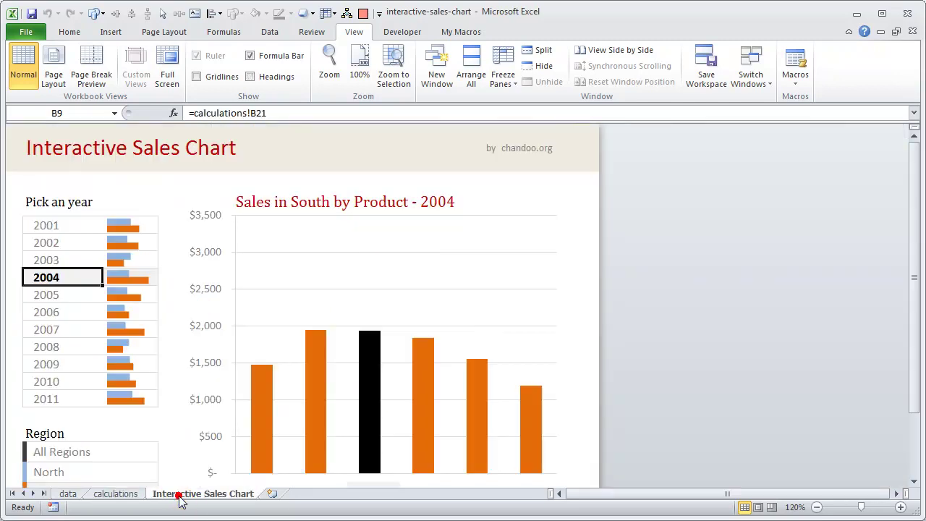
scroll(333, 365, down, 2)
mouse_move(320, 301)
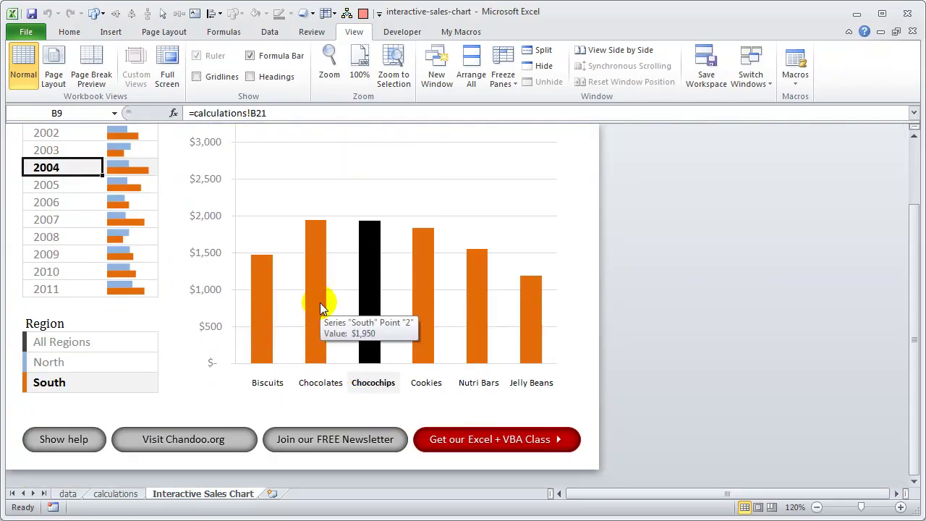
click(320, 303)
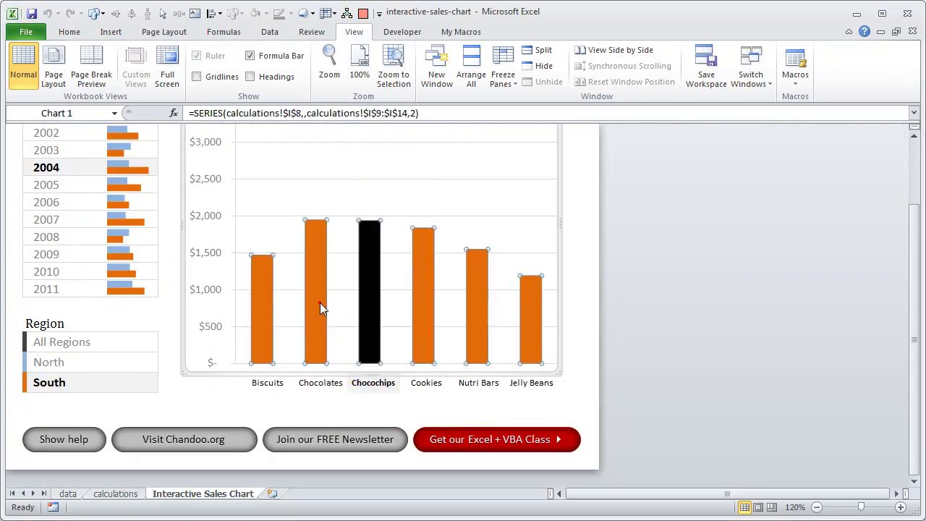
Review the North, South, All Regions and Highlighted series in the chart's data source settings.
right_click(286, 189)
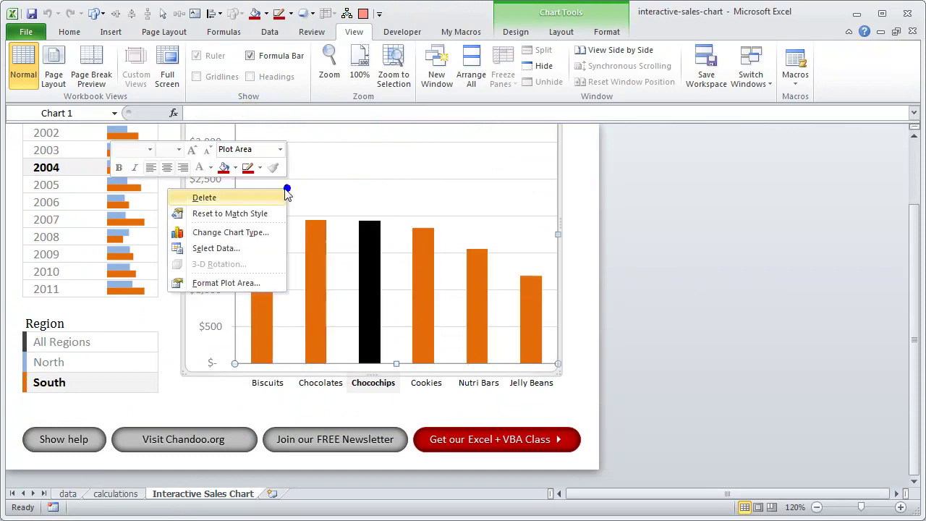
click(259, 250)
drag(898, 394, 449, 200)
click(374, 318)
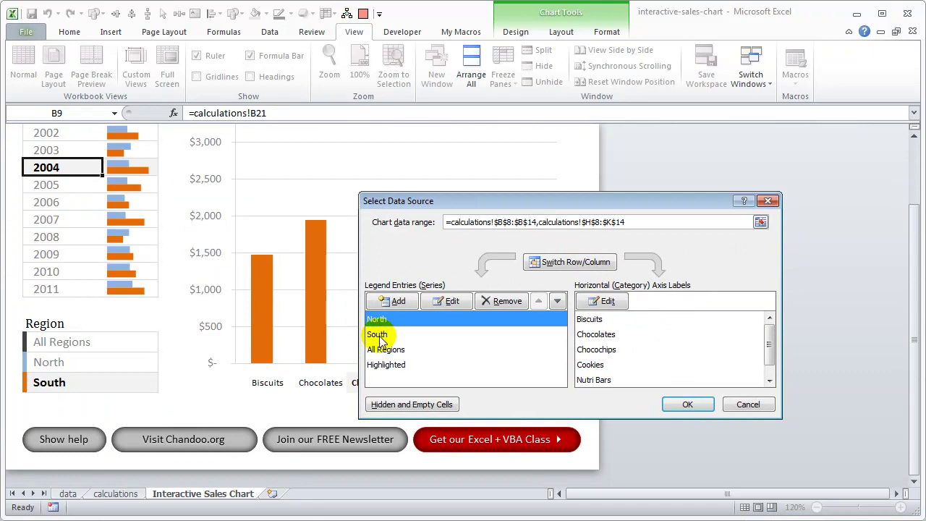
click(376, 333)
click(386, 349)
click(399, 365)
key(Return)
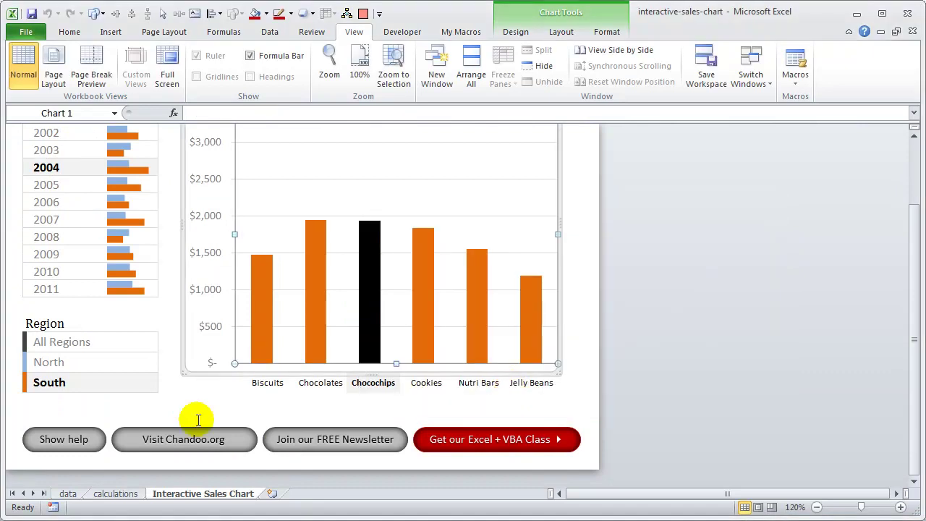
Inspect the chart data formulas for North in H9:H14 and All Regions in J9:J14 on the calculations sheet.
click(119, 494)
click(431, 263)
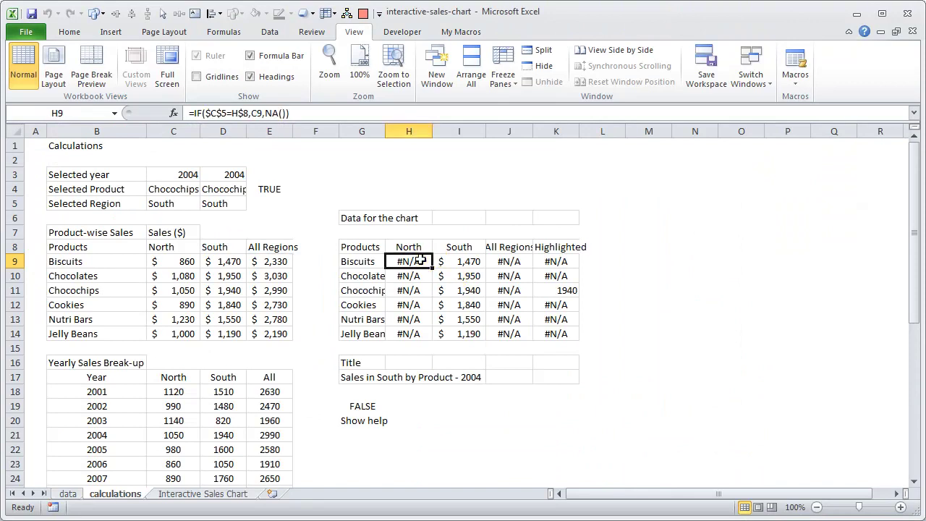
drag(432, 262, 427, 329)
drag(510, 262, 523, 326)
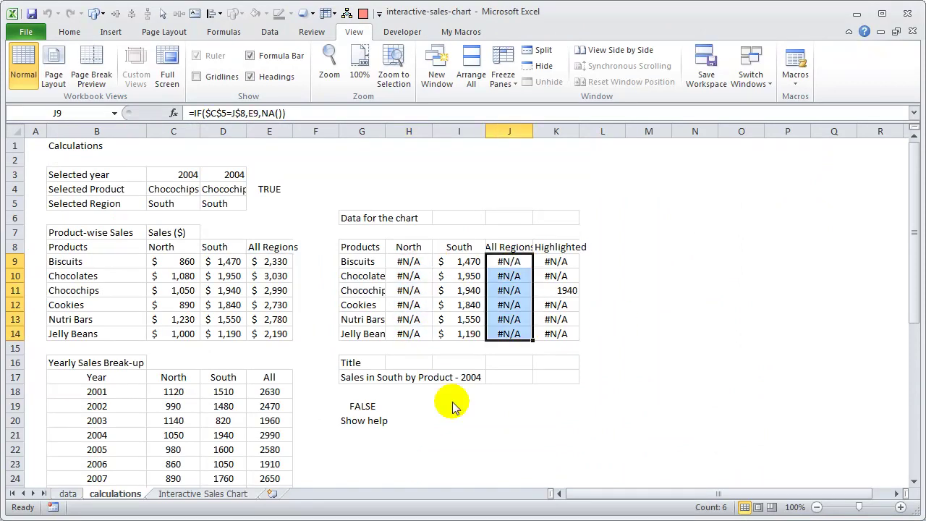
Set the chart's region to All Regions and check the North and South chart data in H9:I14 on the calculations sheet.
click(206, 493)
click(73, 341)
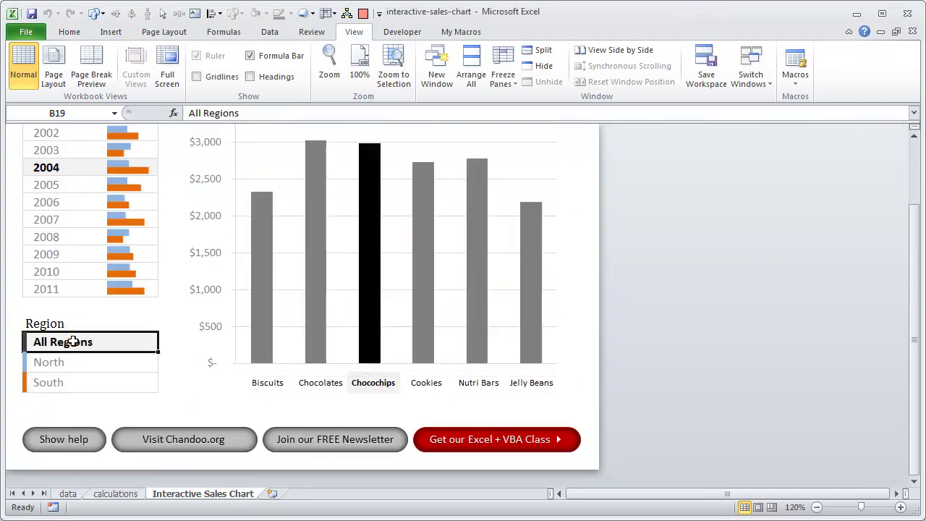
click(104, 492)
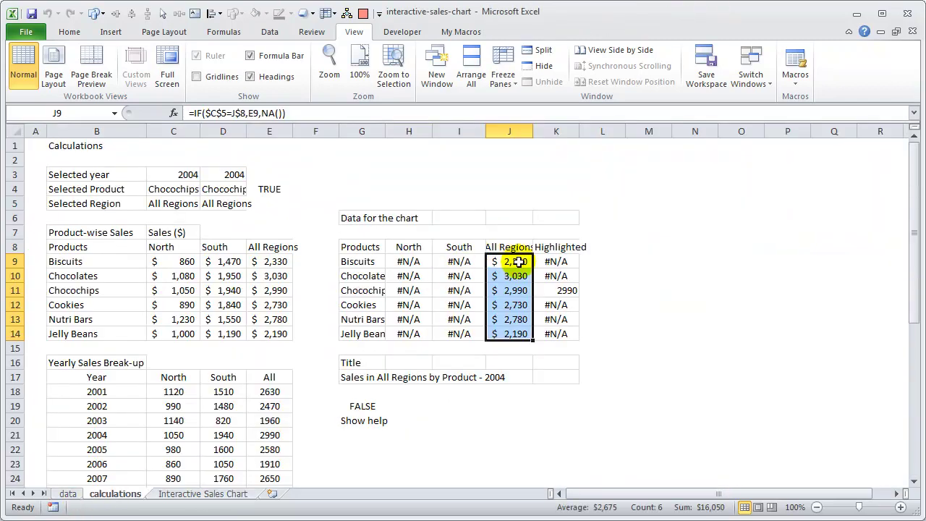
drag(411, 262, 474, 334)
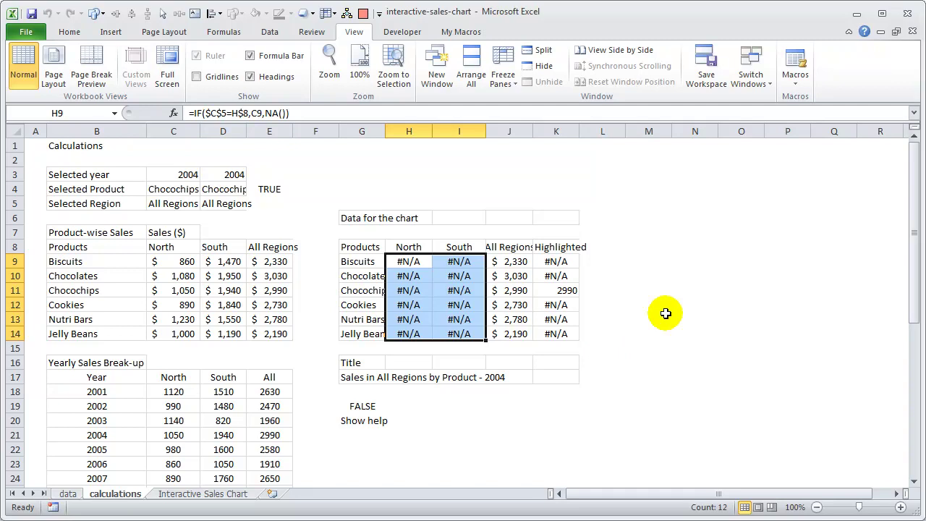
Switch the chart's region to North and then South, inspect the South series, and check its data on the calculations sheet.
click(176, 493)
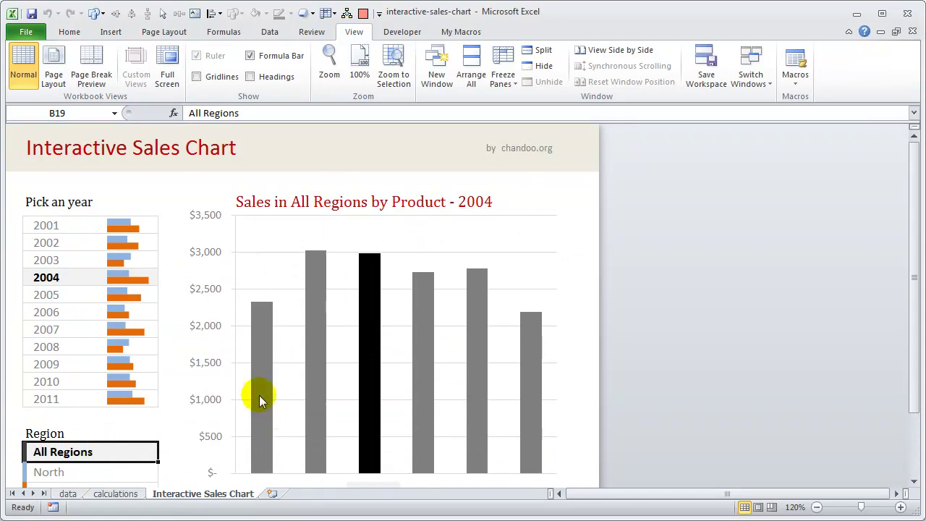
mouse_move(263, 397)
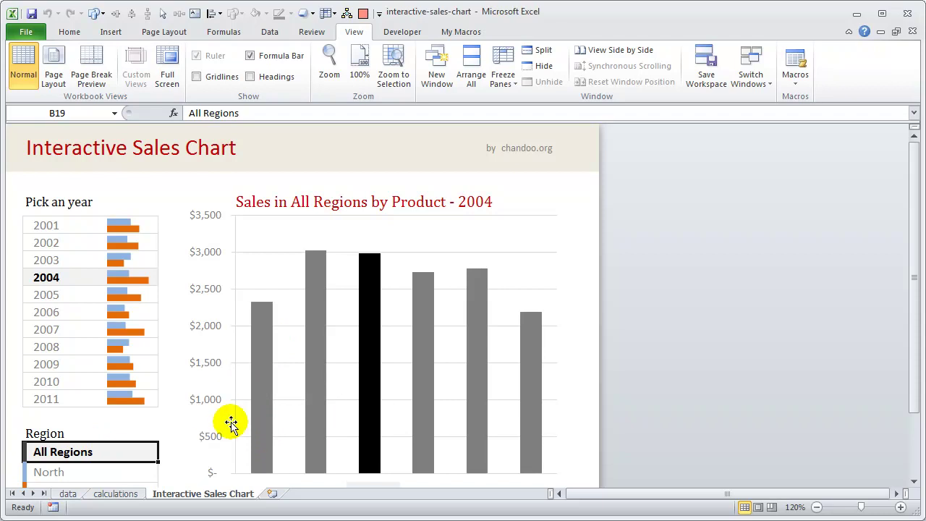
click(106, 472)
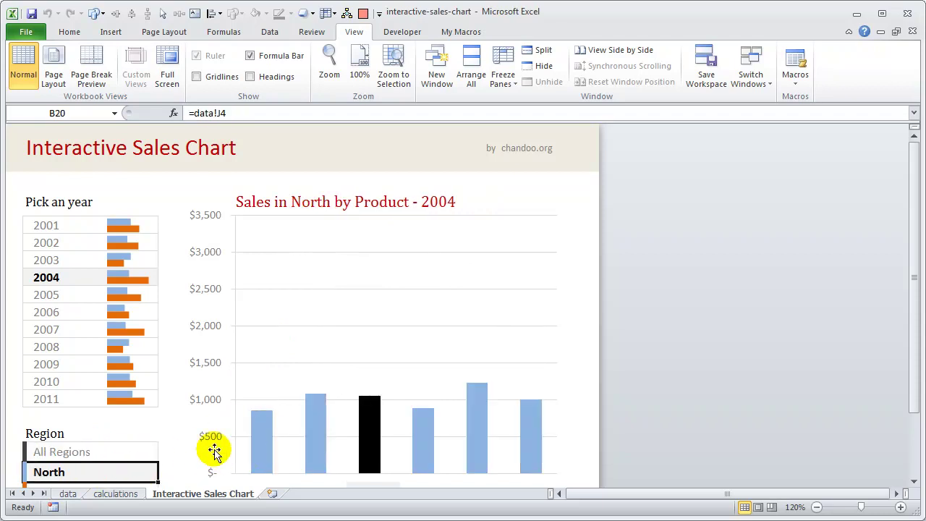
scroll(97, 434, down, 1)
click(99, 435)
click(265, 355)
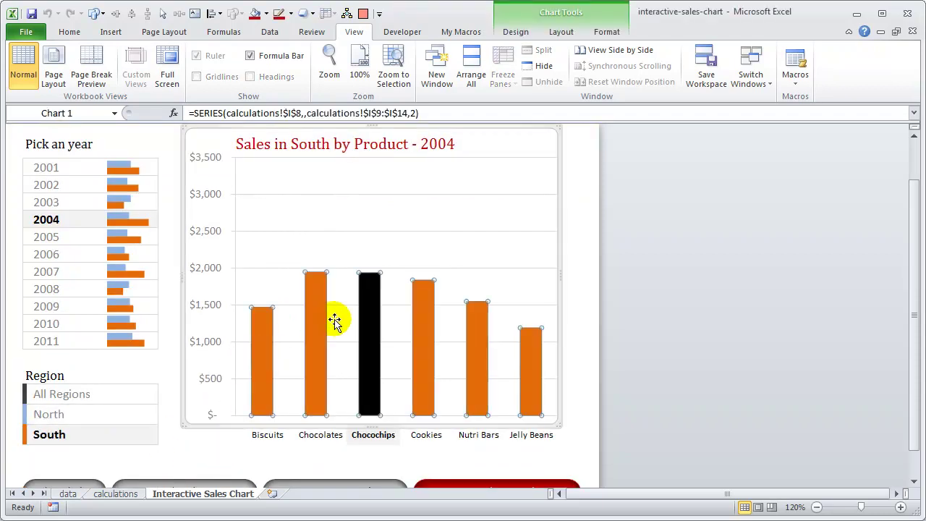
click(218, 460)
click(219, 461)
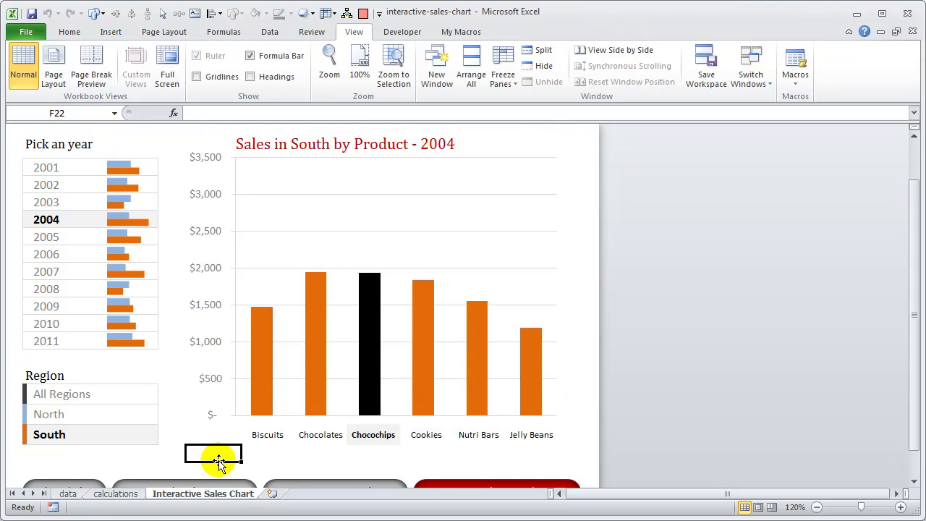
click(115, 493)
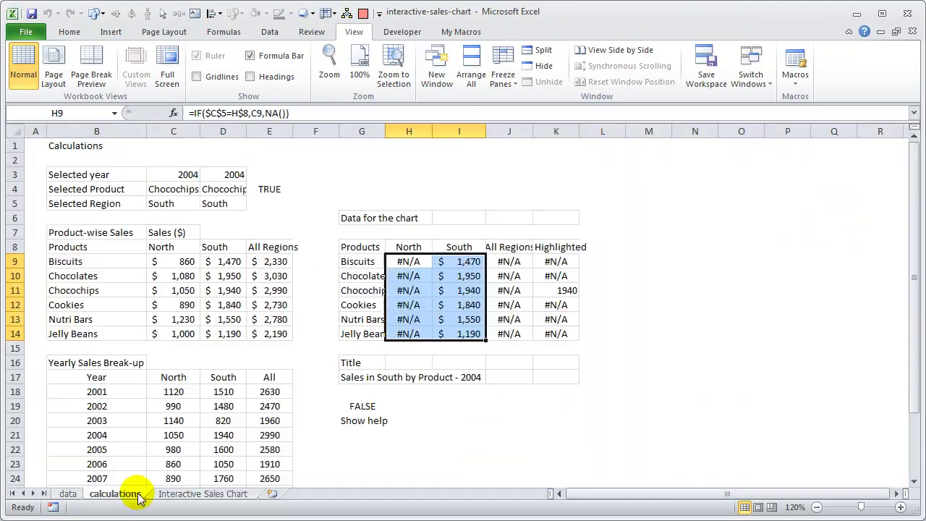
click(206, 494)
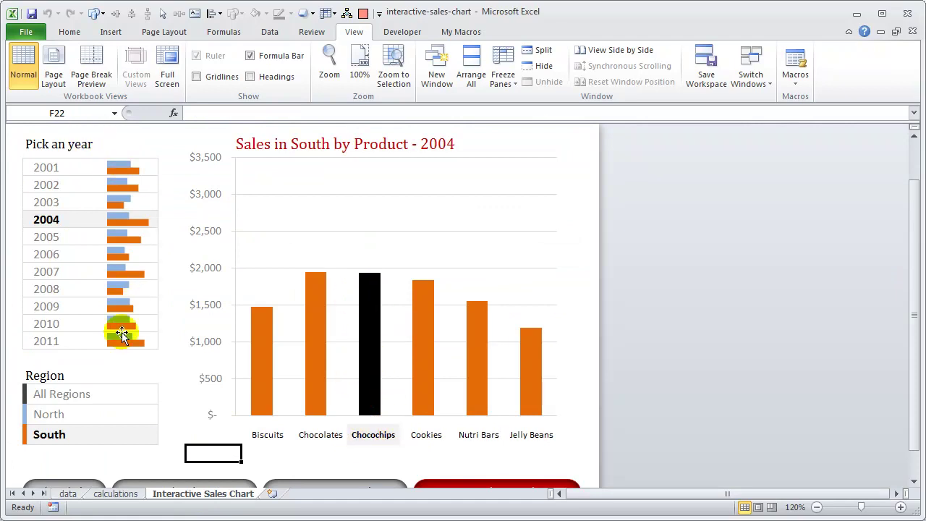
Inspect the Highlighted series formulas in K9 and K11 and the selected product in C4 on the calculations sheet.
click(117, 494)
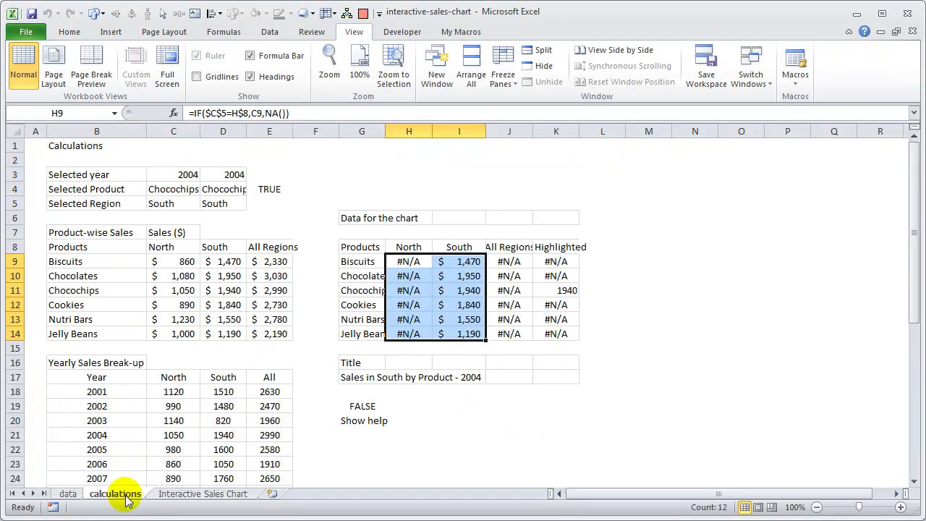
click(572, 261)
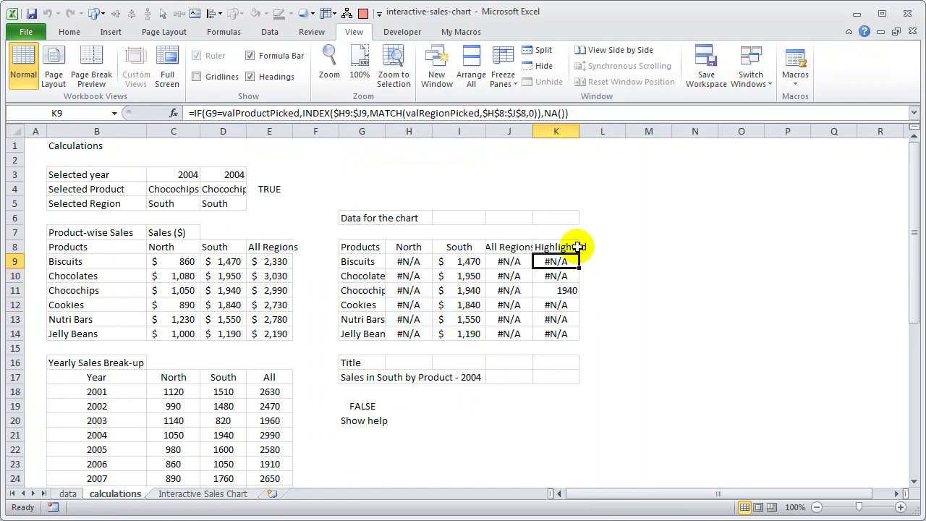
key(F2)
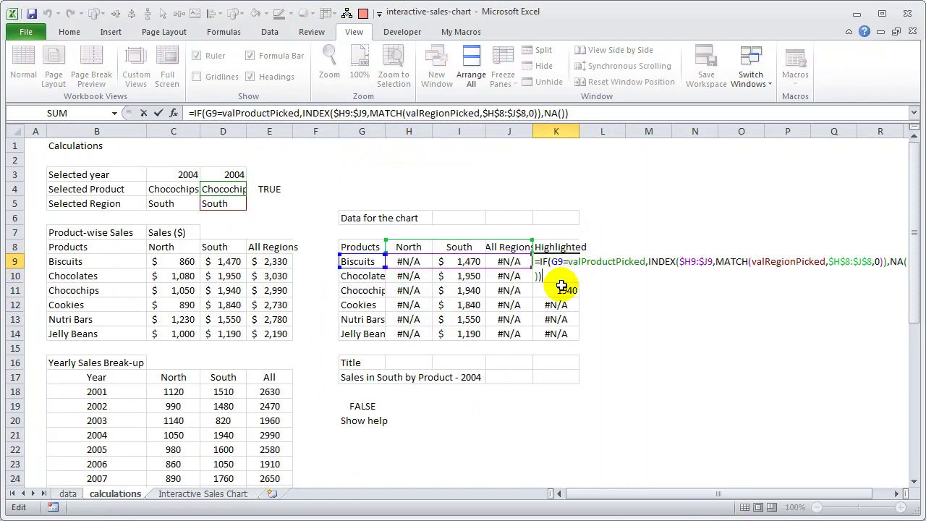
key(Escape)
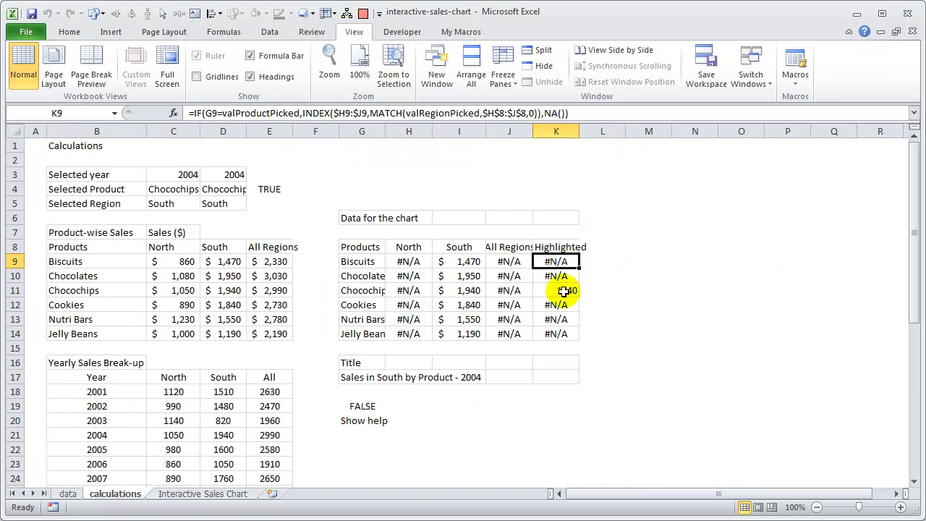
click(563, 291)
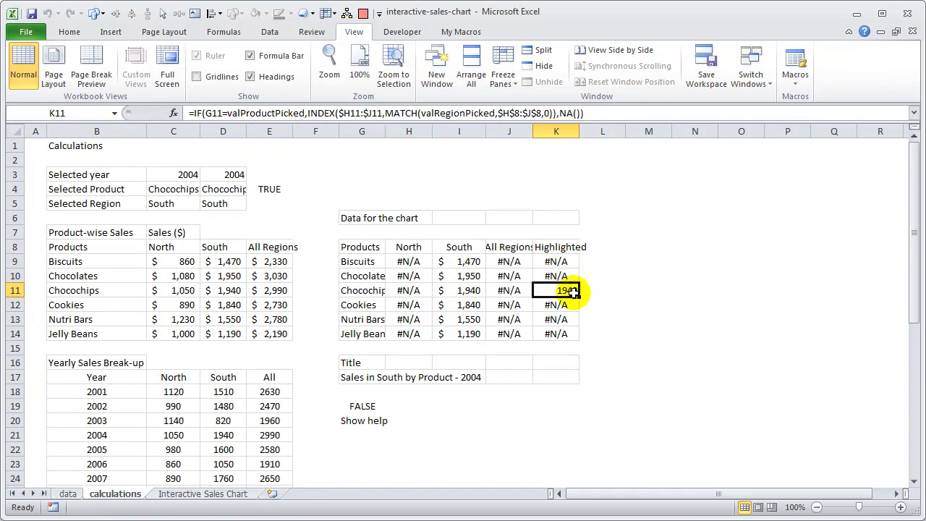
click(169, 189)
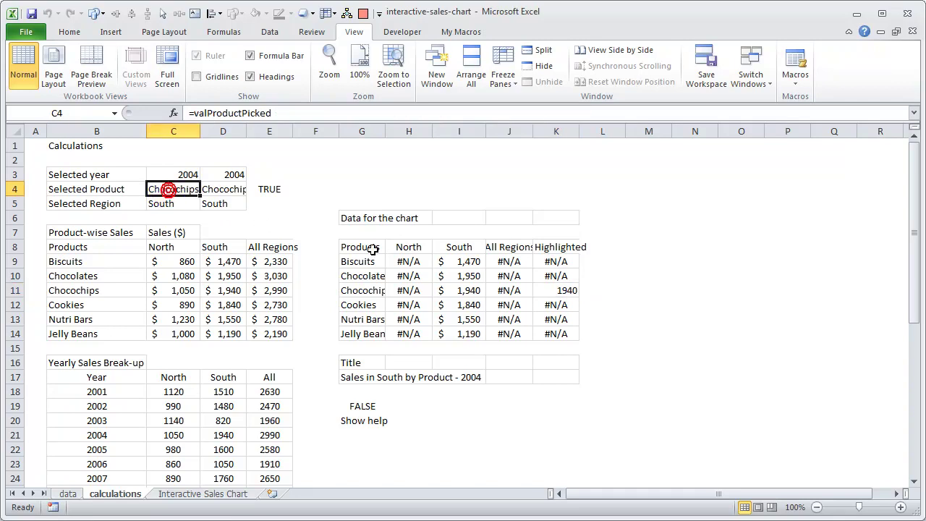
double_click(563, 291)
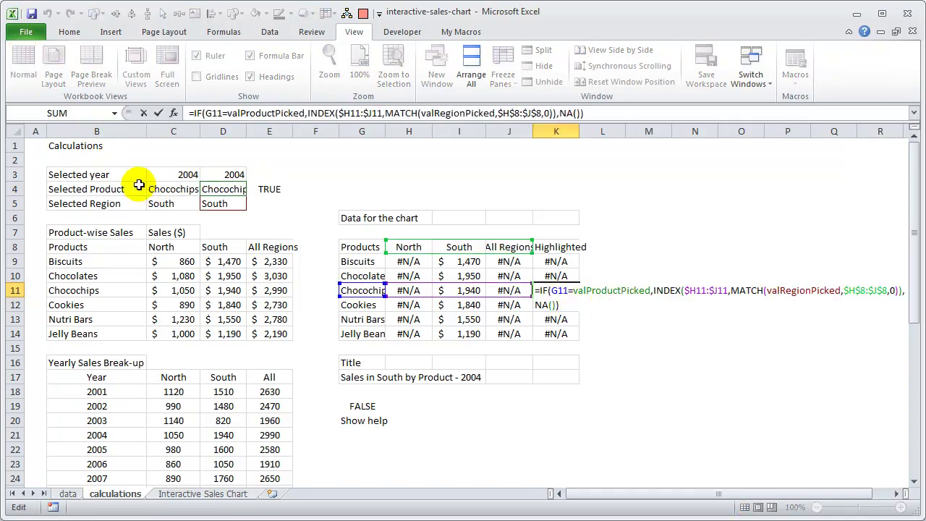
key(ctrl+Return)
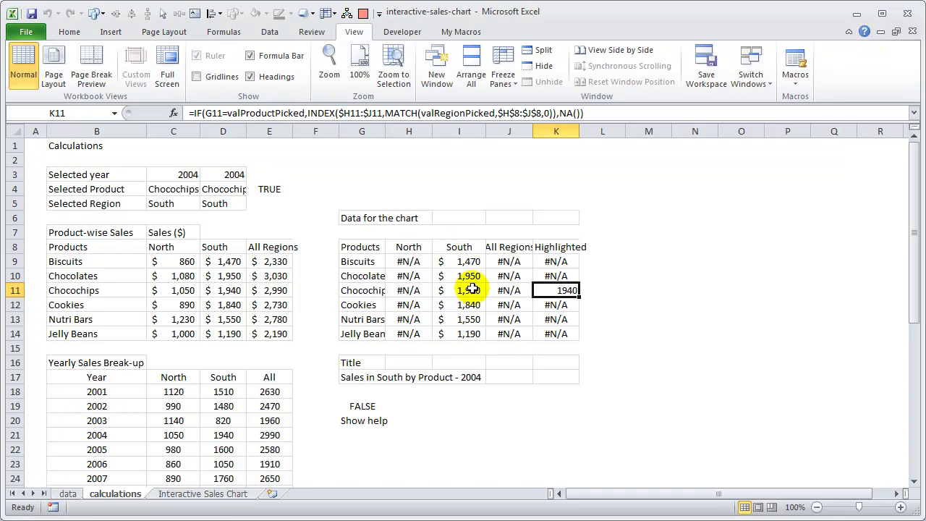
Set the chart's region to All Regions and compare the Chocochips values in J11 and K11 on the calculations sheet.
click(187, 493)
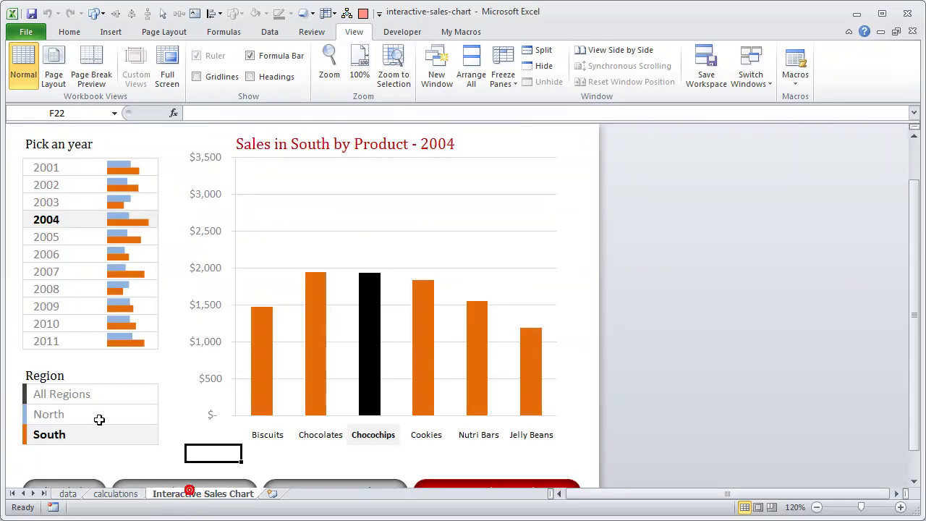
click(93, 394)
click(136, 493)
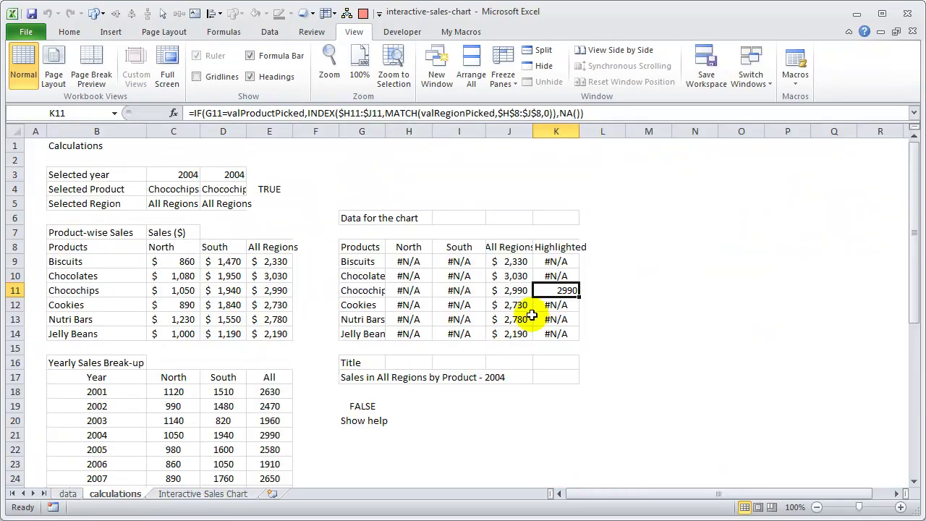
click(515, 291)
click(549, 288)
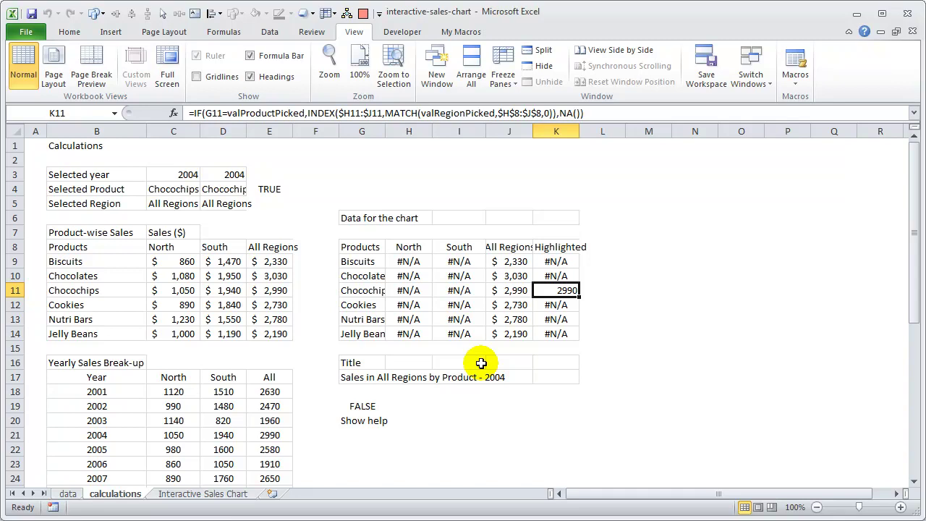
Examine the chart title formula in G17 on the calculations sheet and the region and year cells it references.
scroll(453, 360, down, 1)
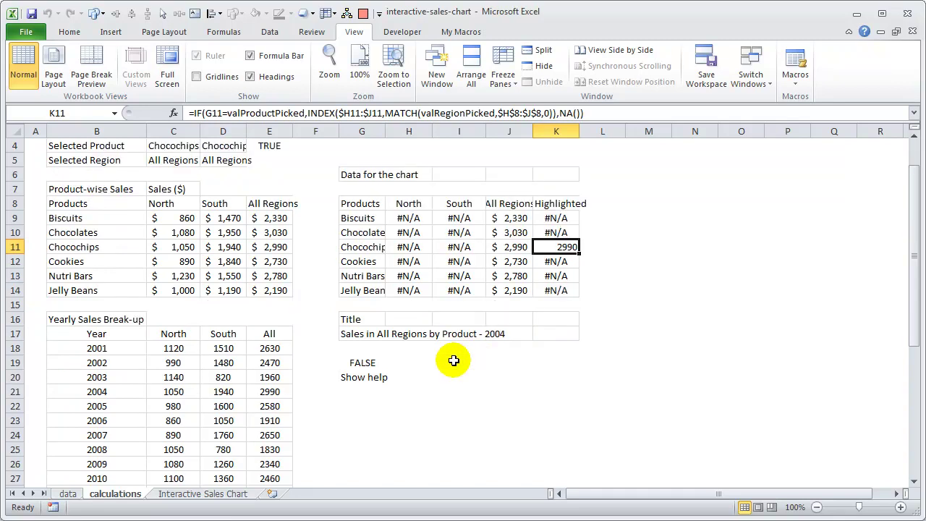
click(350, 332)
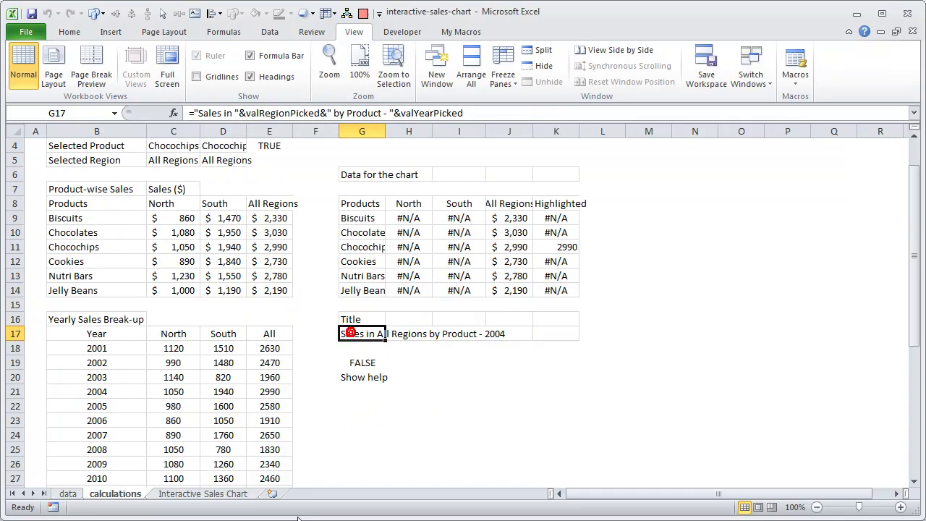
click(186, 496)
click(122, 495)
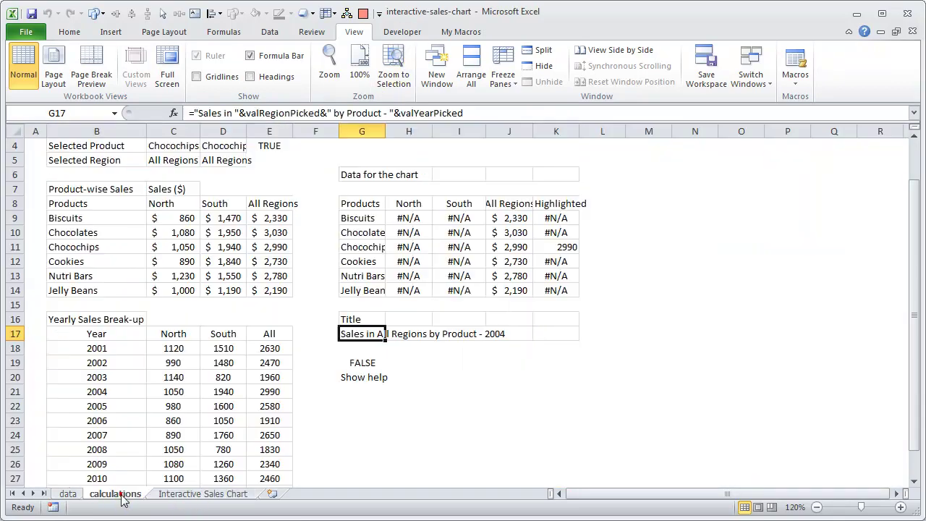
key(F2)
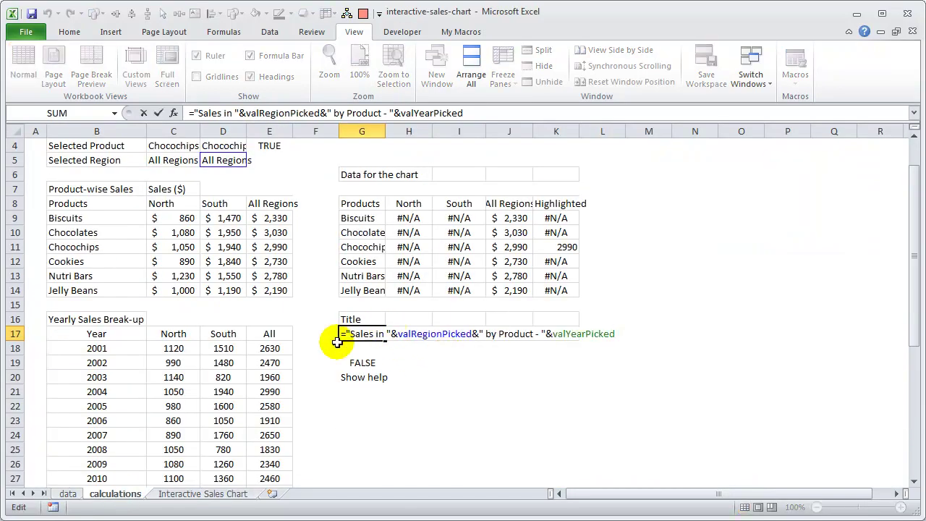
scroll(388, 333, up, 1)
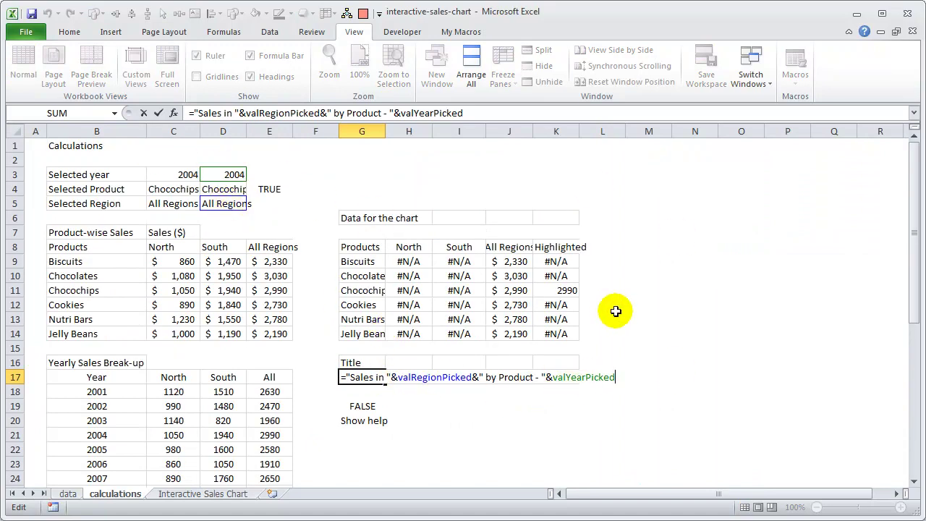
key(Escape)
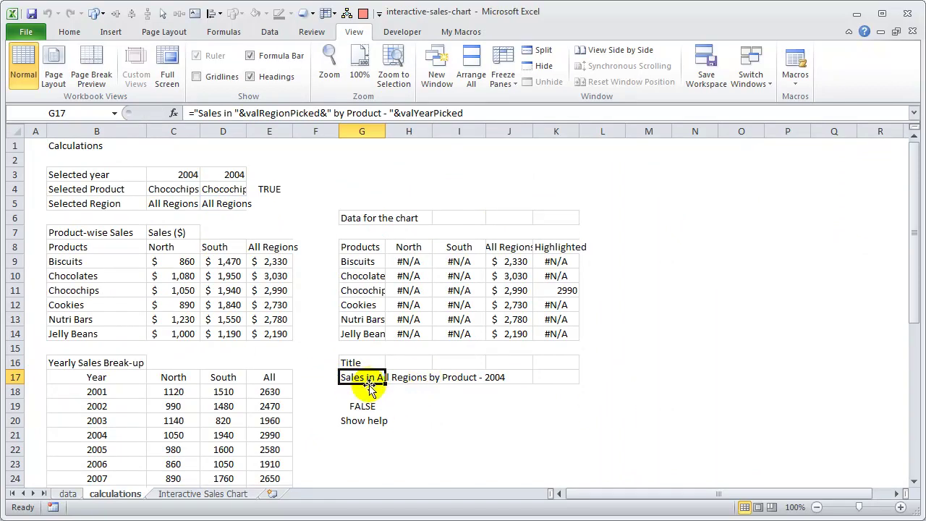
Set the chart to year 2008 and region South, and check the generated title on the calculations sheet.
click(204, 496)
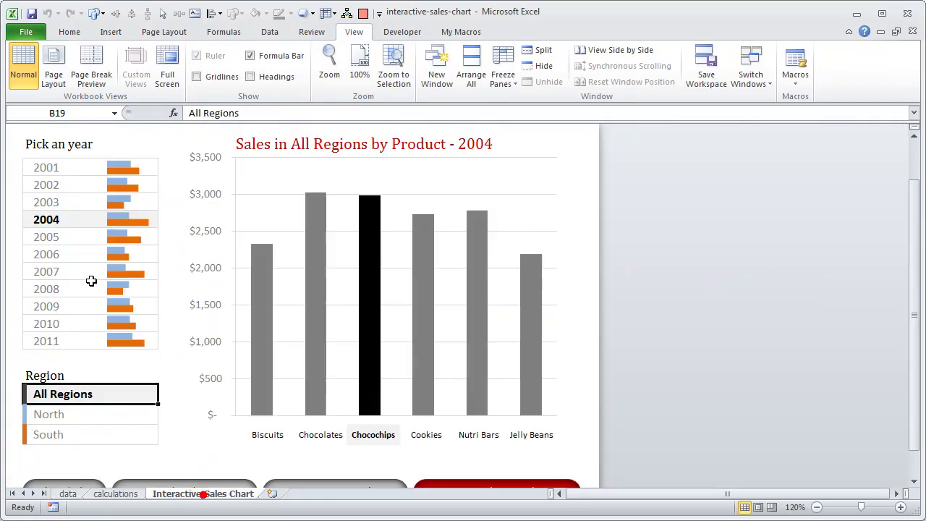
click(52, 291)
click(54, 437)
click(127, 495)
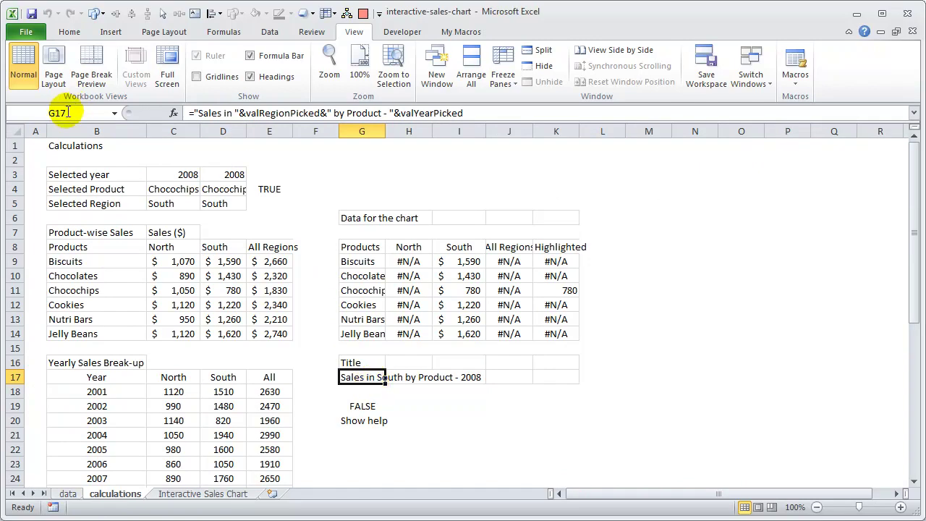
Select title cell F5 on the Interactive Sales Chart sheet to view its link to the calculations sheet.
click(164, 493)
click(289, 147)
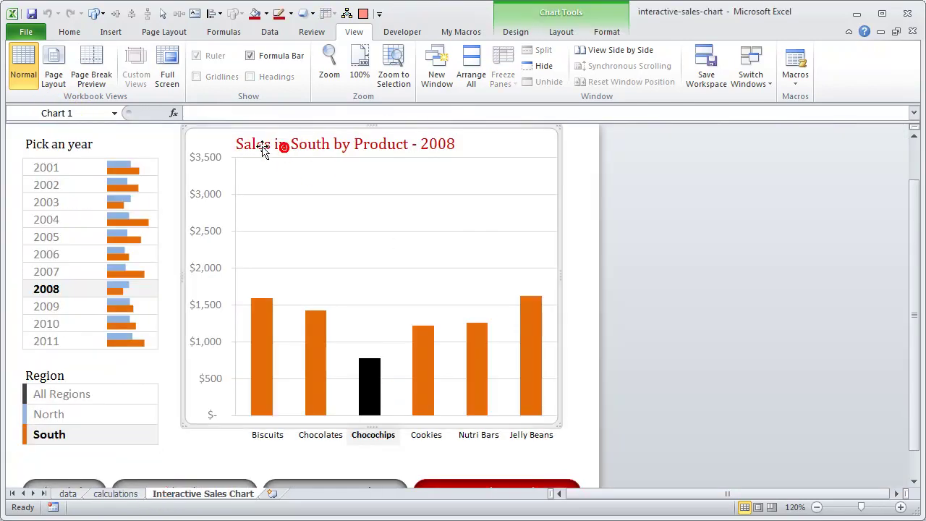
scroll(535, 169, up, 2)
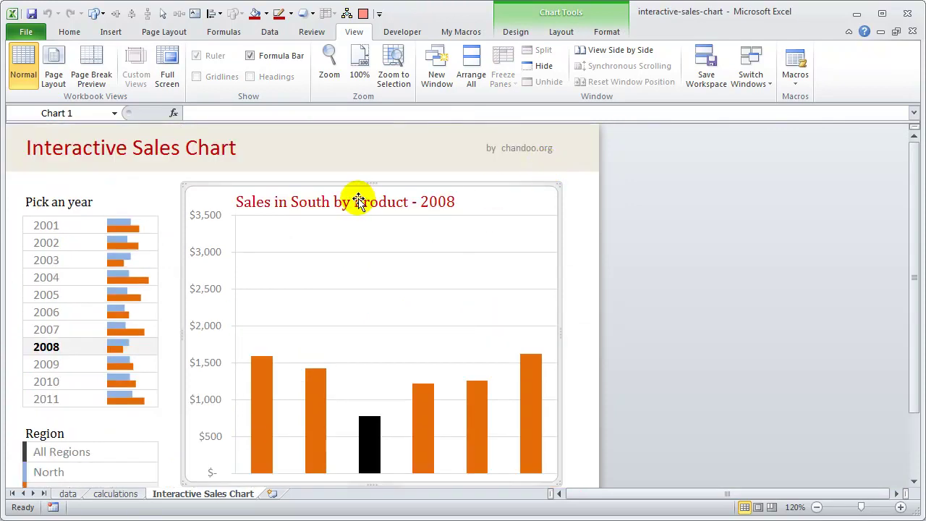
click(570, 191)
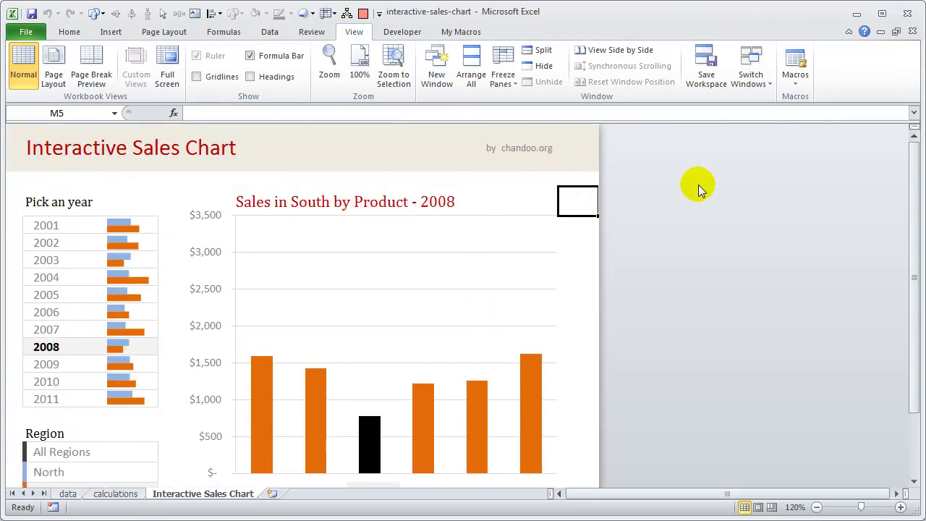
key(Left)
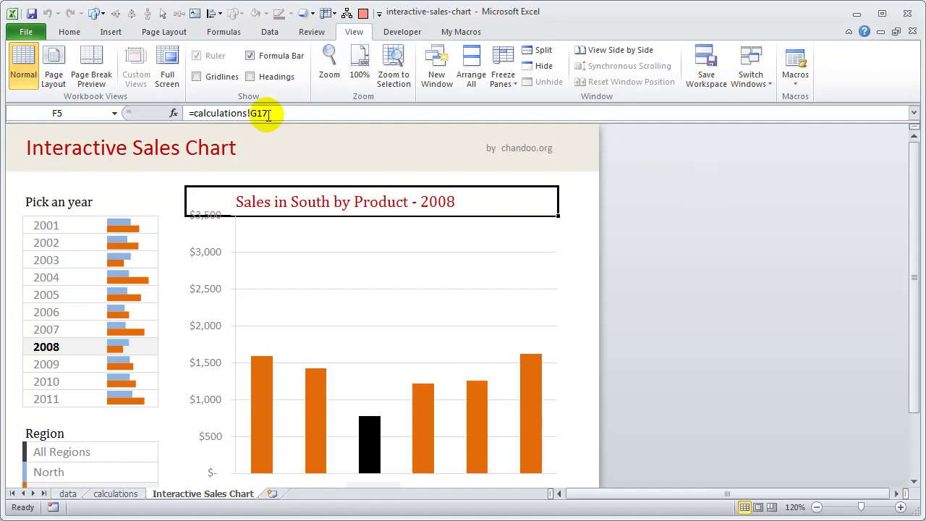
Inspect the SUMIFS formula for 2001 North sales in C18 of the Yearly Sales Break-up table on the calculations sheet.
click(108, 495)
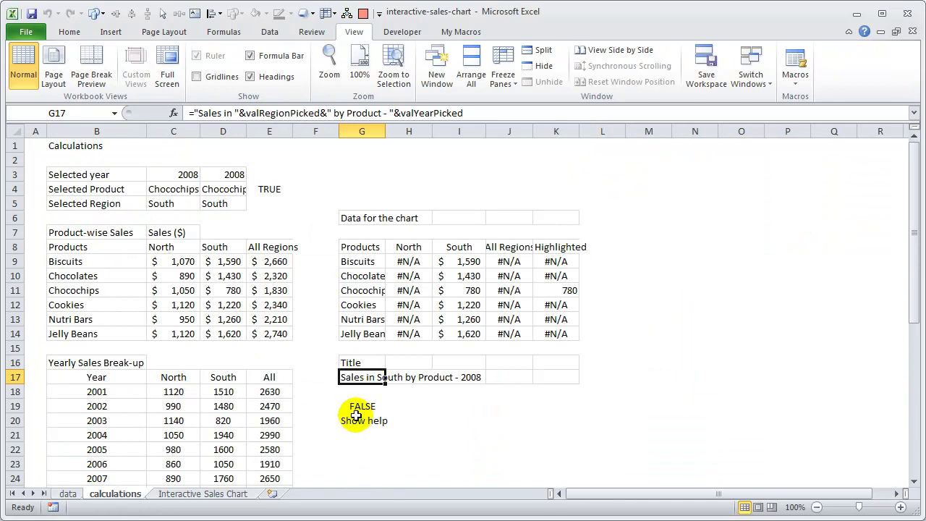
scroll(356, 414, down, 2)
click(172, 307)
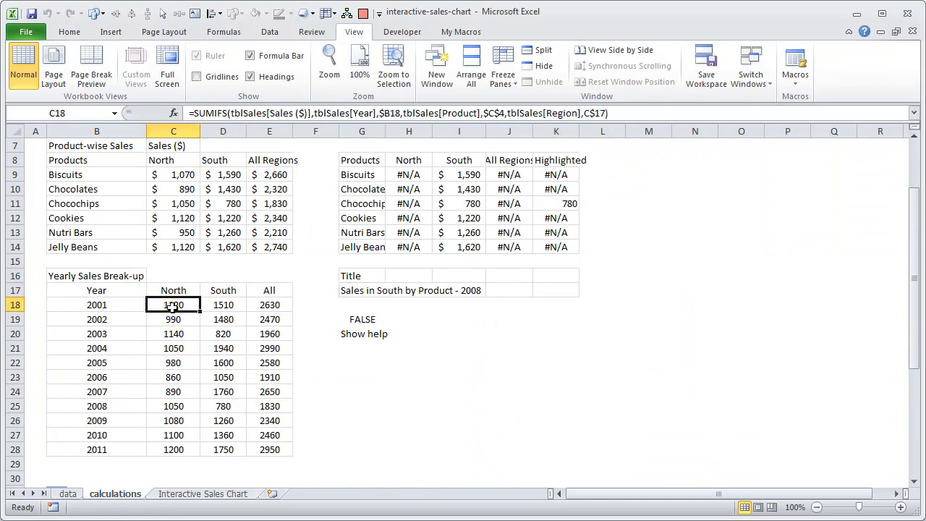
click(208, 113)
key(Escape)
Select the small bar chart below the Yearly Sales Break-up table and view its highlighted source ranges.
scroll(258, 304, down, 3)
scroll(259, 306, down, 1)
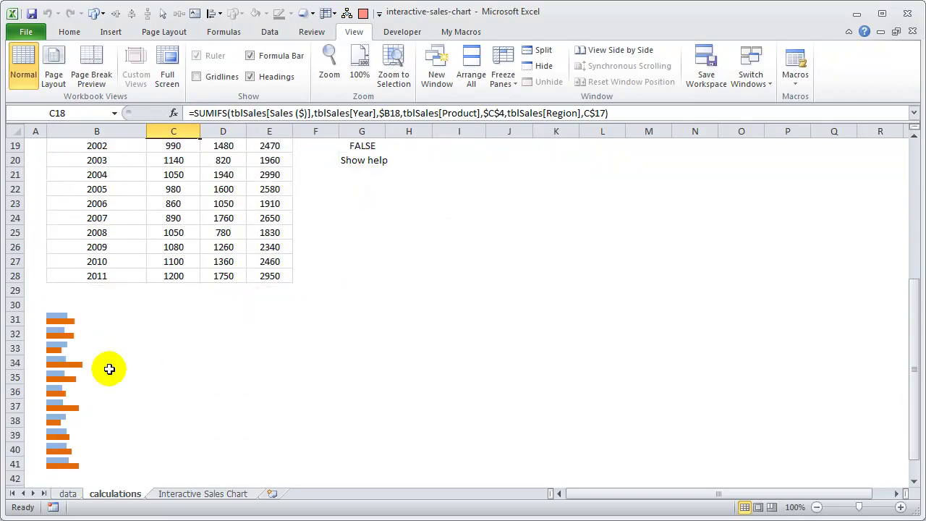
click(78, 314)
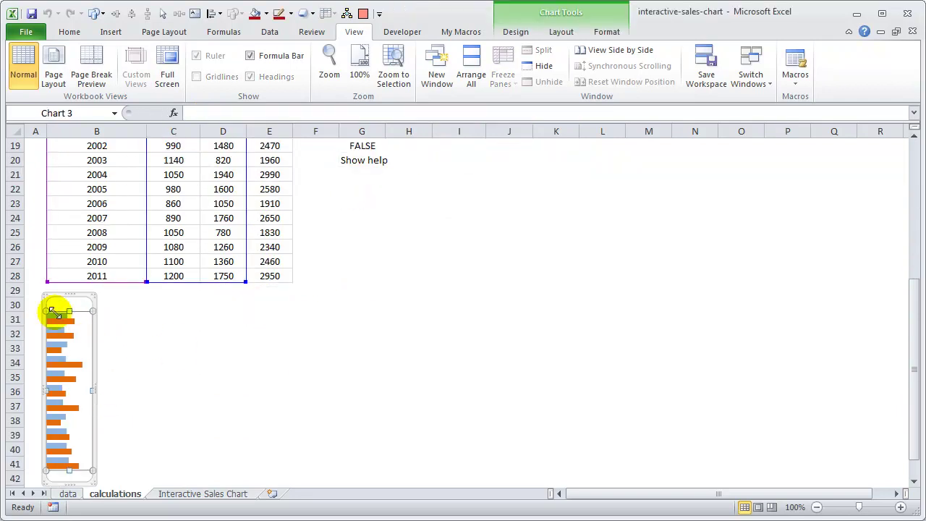
scroll(247, 311, up, 1)
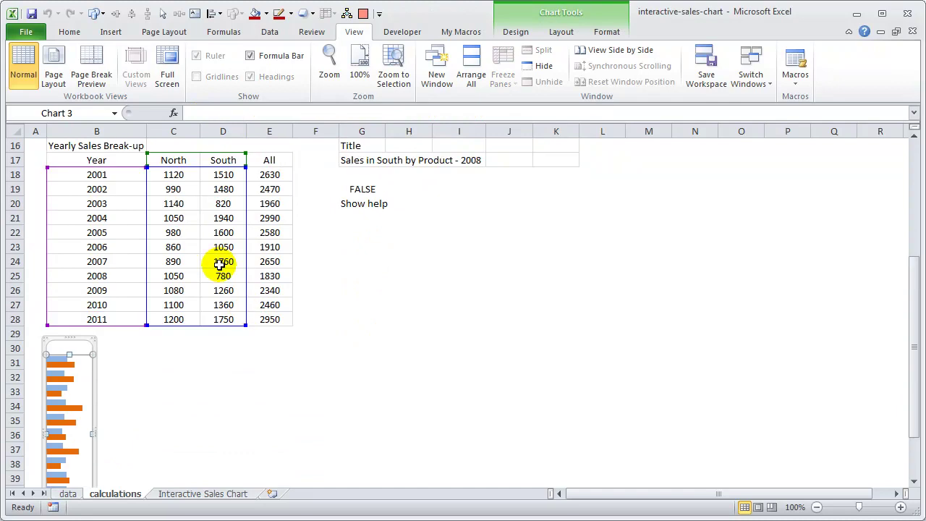
Compare the Yearly Sales Break-up table with the mini bar chart below it and select cell B30 behind the chart.
scroll(178, 288, up, 2)
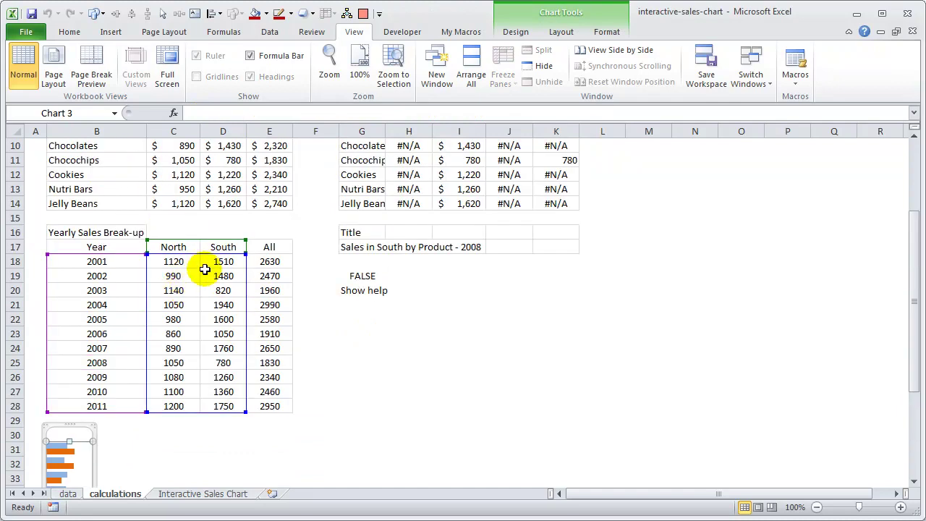
scroll(128, 405, down, 4)
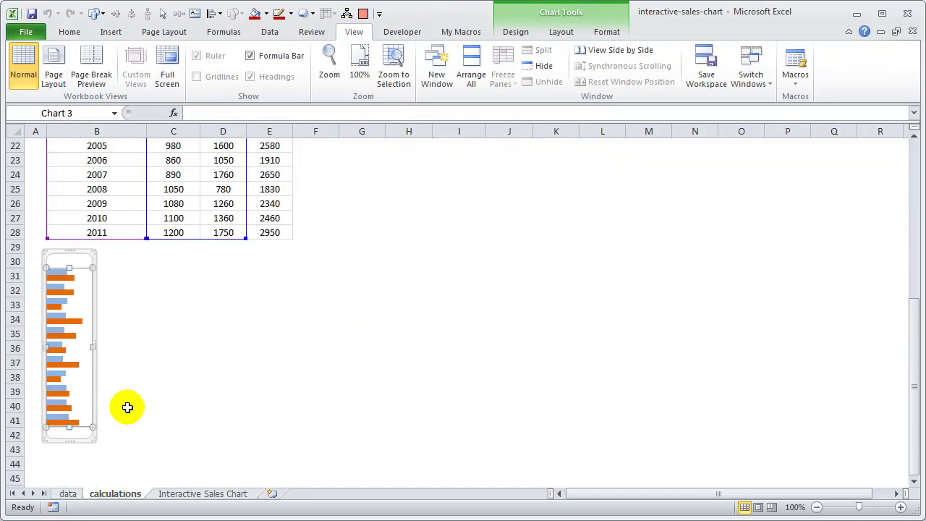
click(113, 260)
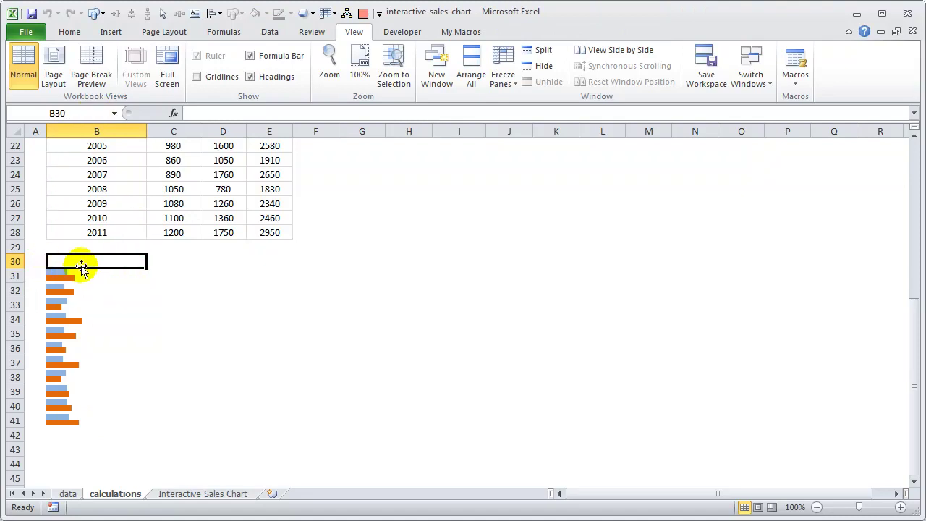
Select the picture of yearly bars beside the year list on the Interactive Sales Chart sheet to inspect its named link, and deselect it.
click(174, 493)
click(127, 225)
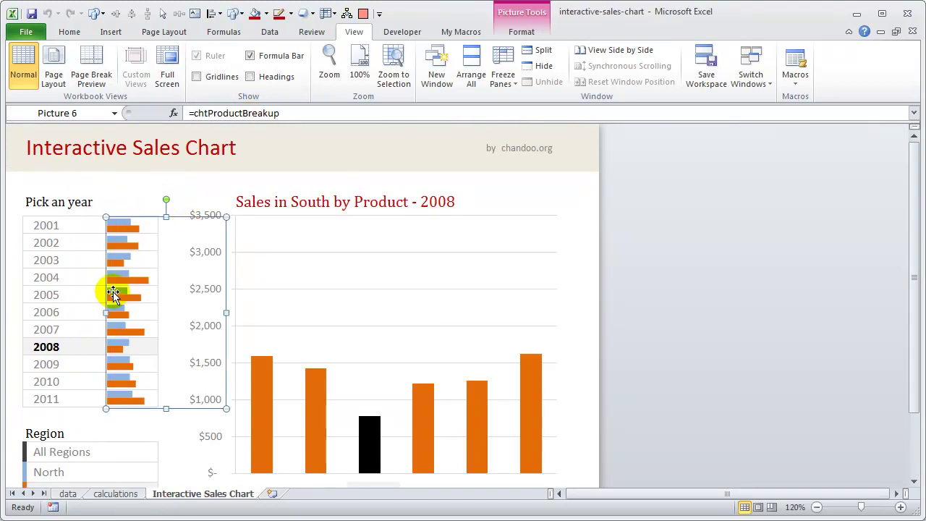
scroll(180, 386, down, 2)
scroll(180, 386, up, 2)
click(182, 195)
click(136, 193)
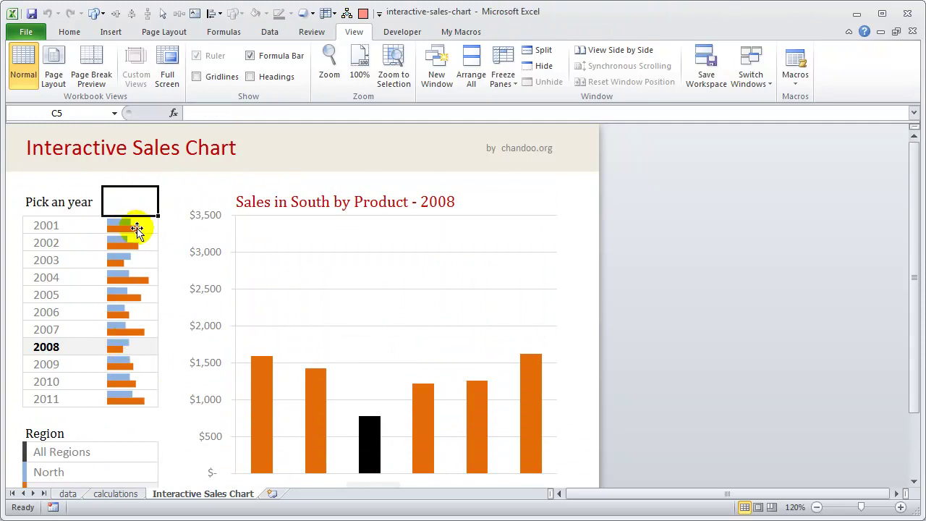
scroll(149, 233, down, 3)
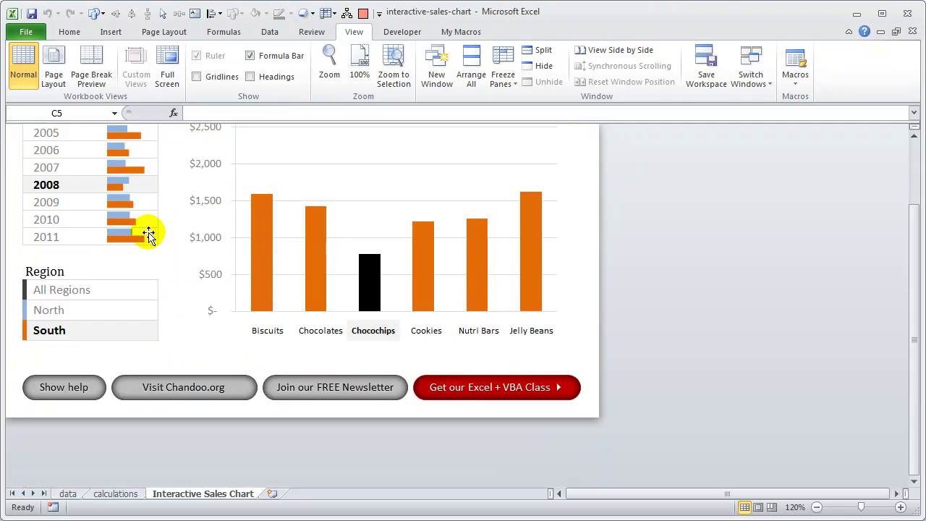
scroll(146, 238, up, 3)
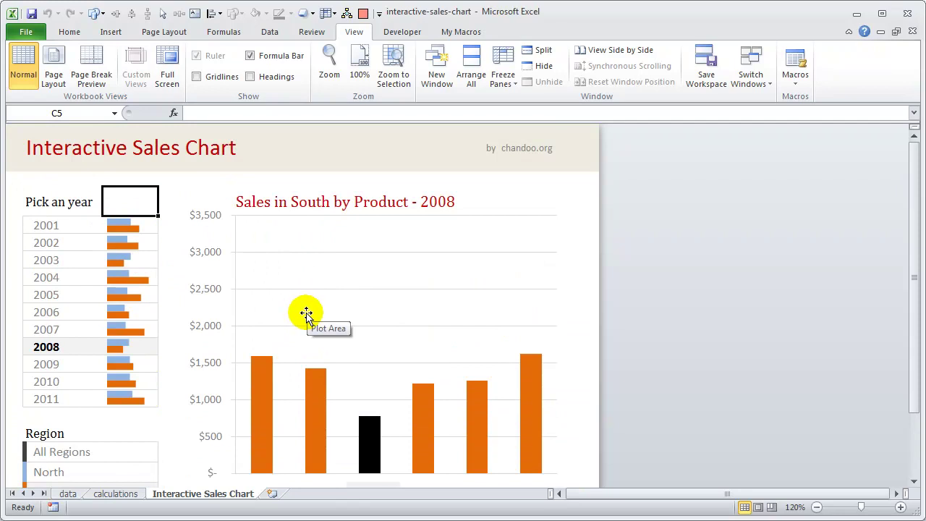
Pick year 2002 on the Interactive Sales Chart sheet and check the selected year on the calculations sheet.
click(56, 245)
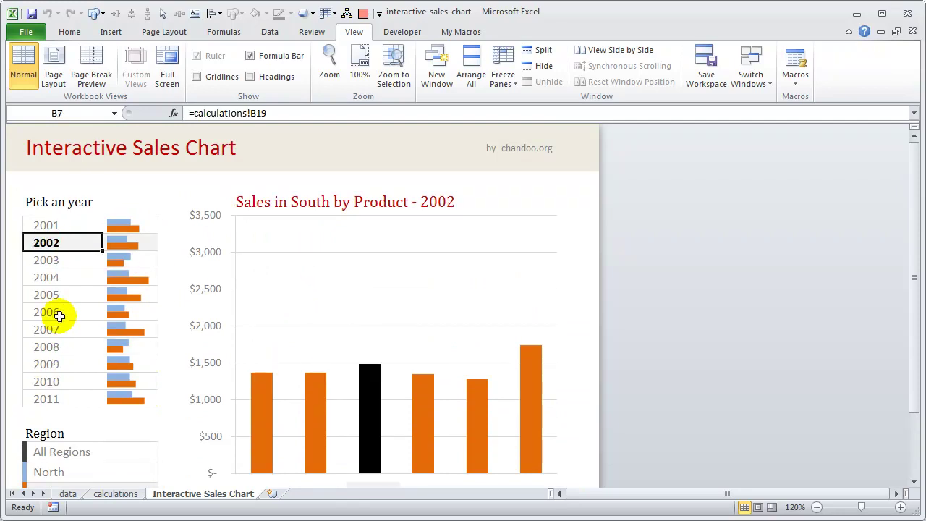
click(110, 495)
scroll(216, 227, up, 7)
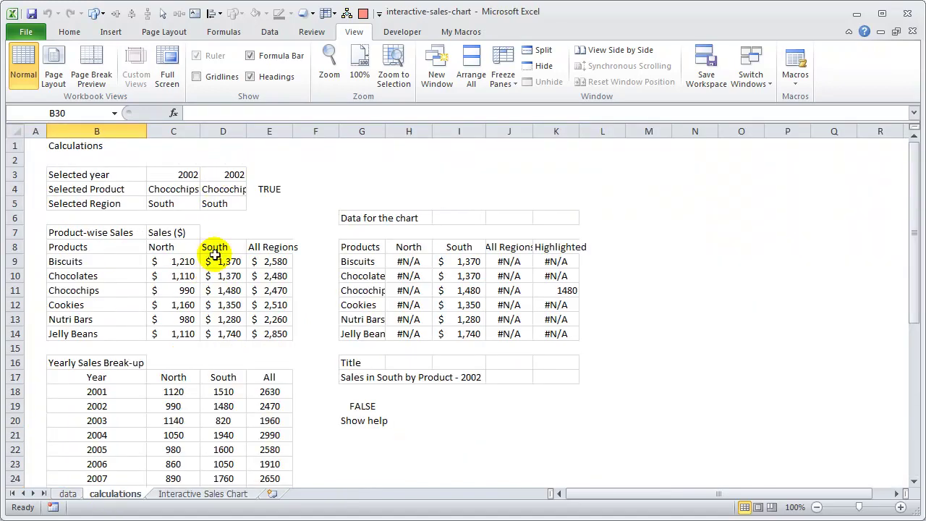
Select the whole year list and the whole region list on the Interactive Sales Chart sheet to check their range names.
click(207, 493)
drag(62, 221, 87, 397)
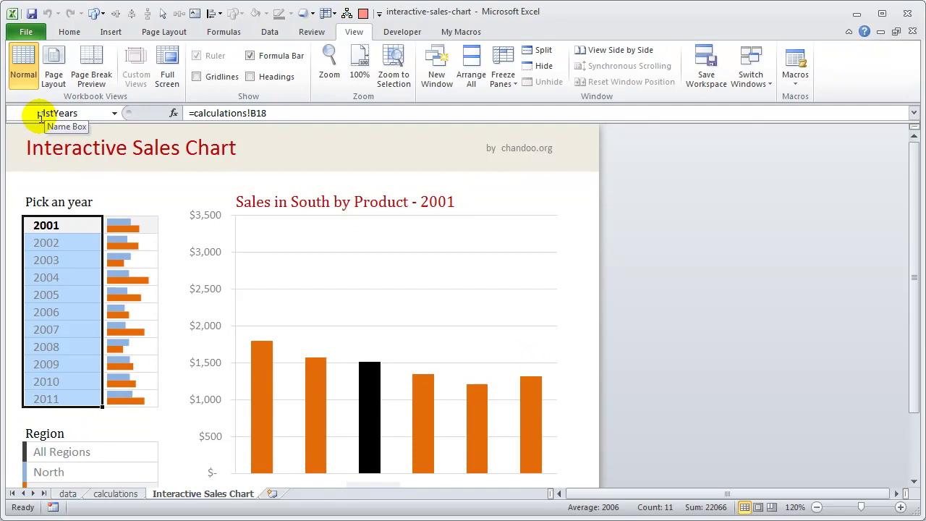
scroll(74, 325, down, 5)
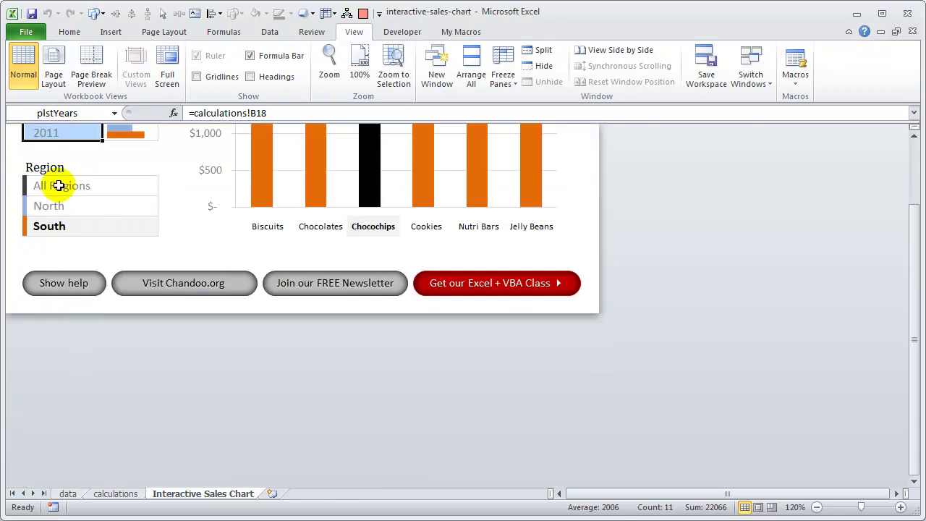
drag(45, 181, 76, 225)
scroll(97, 205, up, 5)
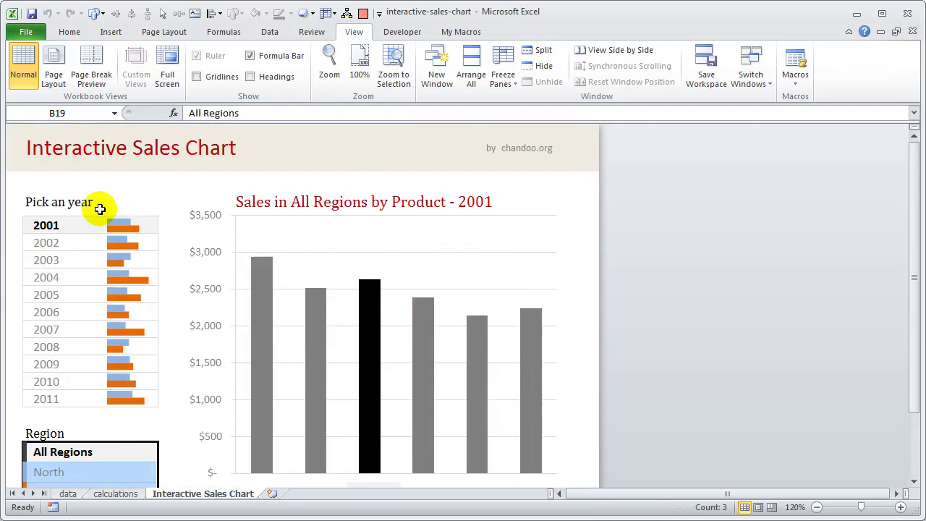
Look through the workbook's defined names for the region list, and select all product labels below the chart to view their range name.
scroll(70, 275, down, 1)
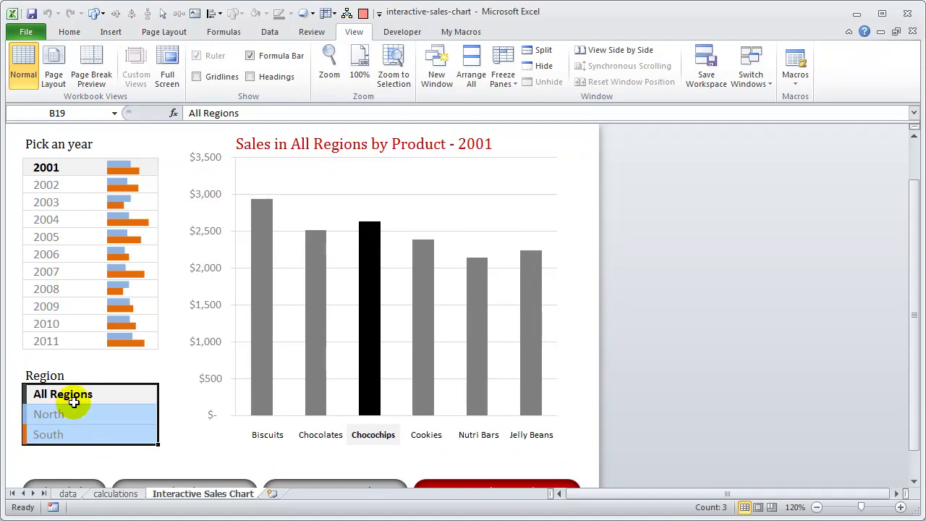
drag(47, 394, 45, 434)
click(113, 114)
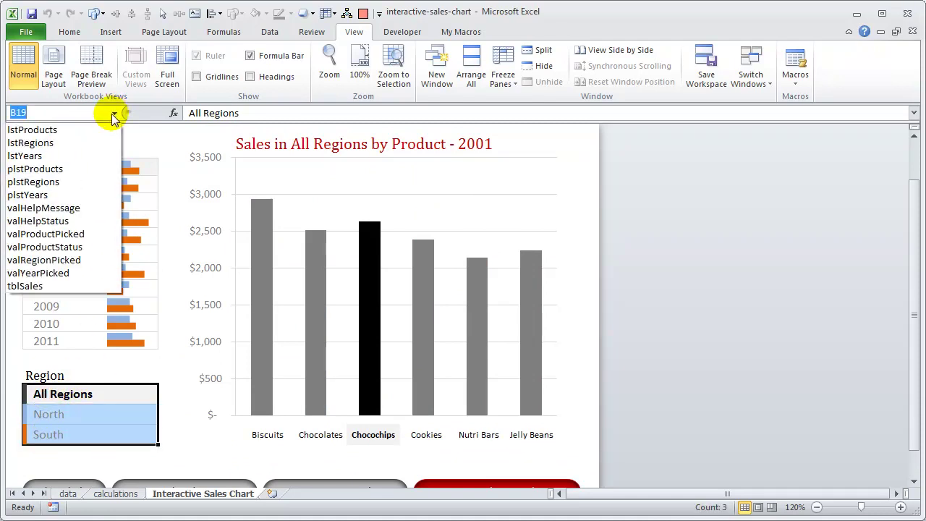
key(Escape)
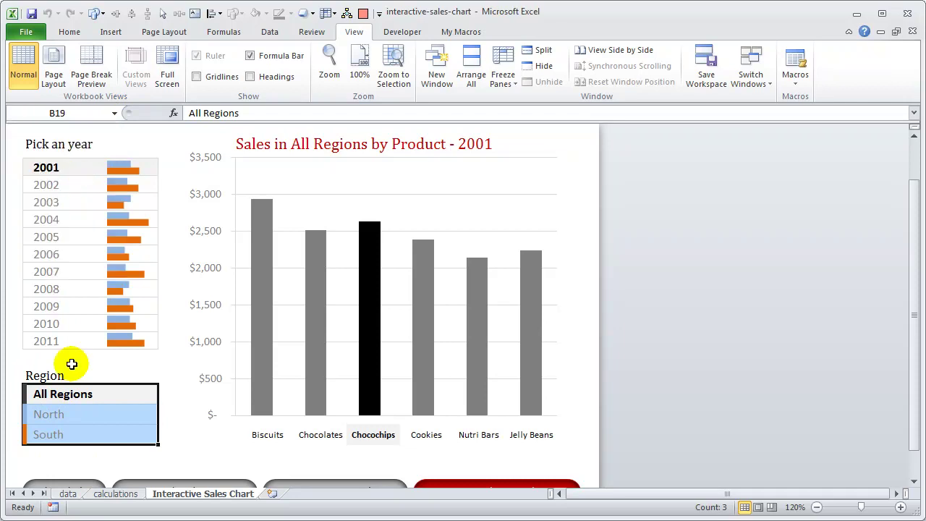
drag(245, 447, 526, 434)
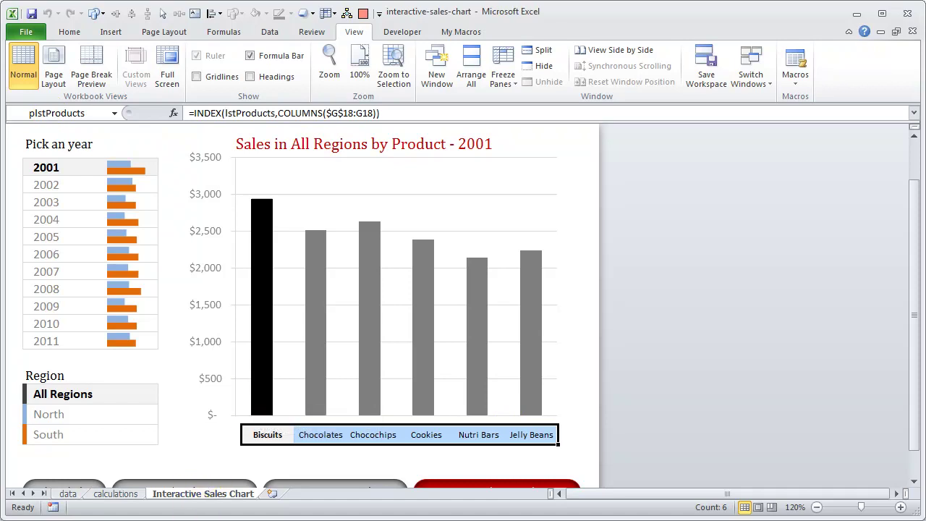
Open the Visual Basic editor beside the pick lists and select Sheet3 (Interactive Sales Chart) to view its Worksheet_SelectionChange code.
key(alt+F11)
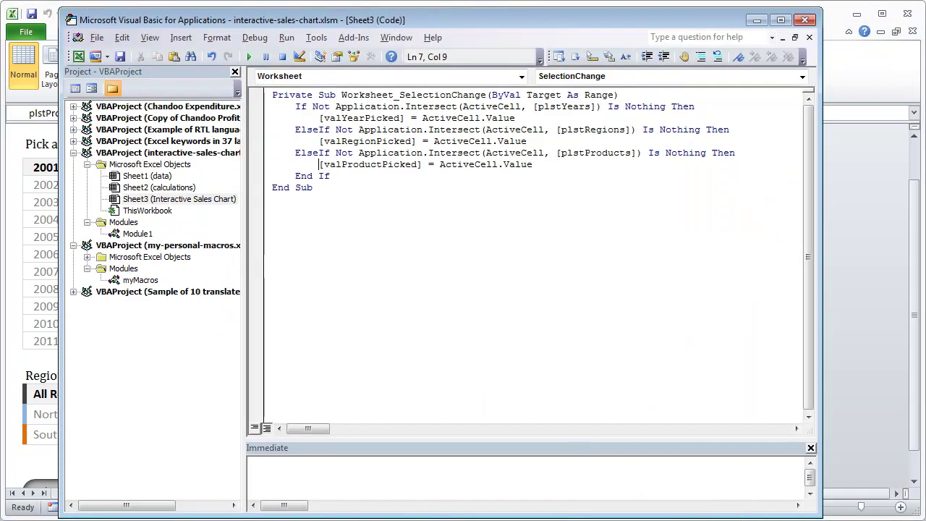
drag(368, 10, 368, 63)
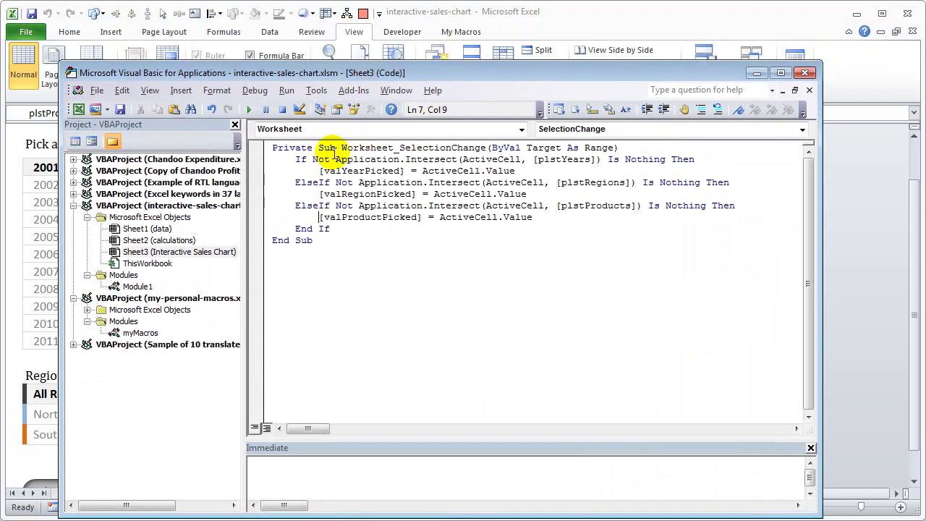
drag(166, 75, 234, 49)
click(213, 224)
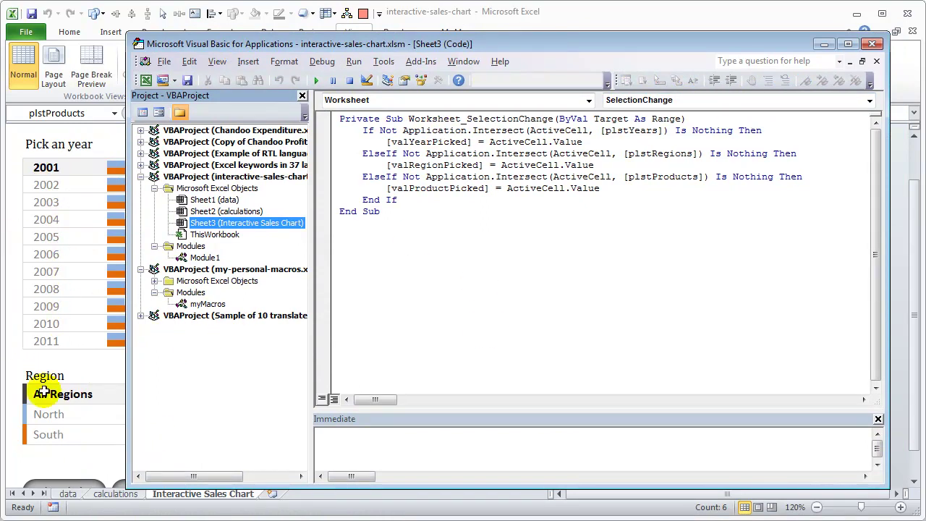
Select empty cell B17 between the year and region lists, and return to the first Intersect condition in the code.
click(72, 359)
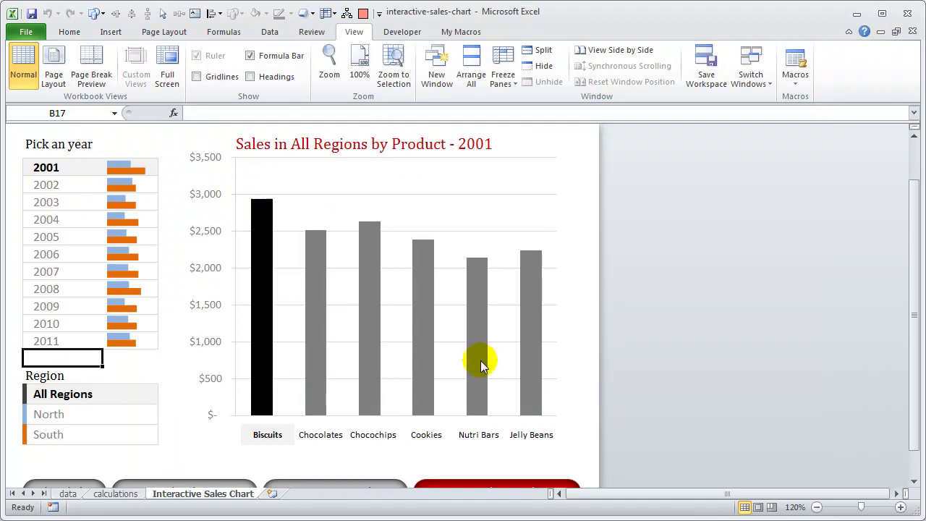
key(alt+Tab)
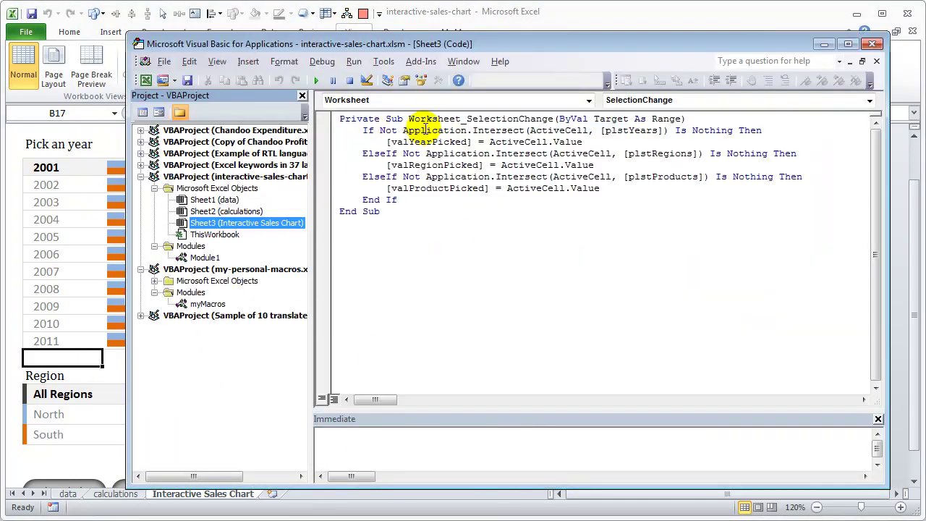
click(426, 130)
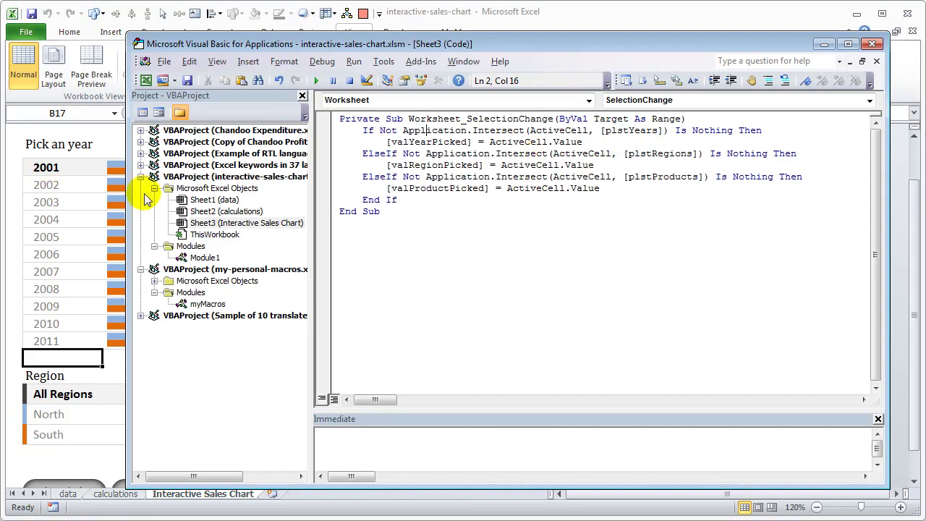
Highlight valYearPicked, valRegionPicked and valProductPicked one after another in the Worksheet_SelectionChange code.
drag(472, 142, 384, 140)
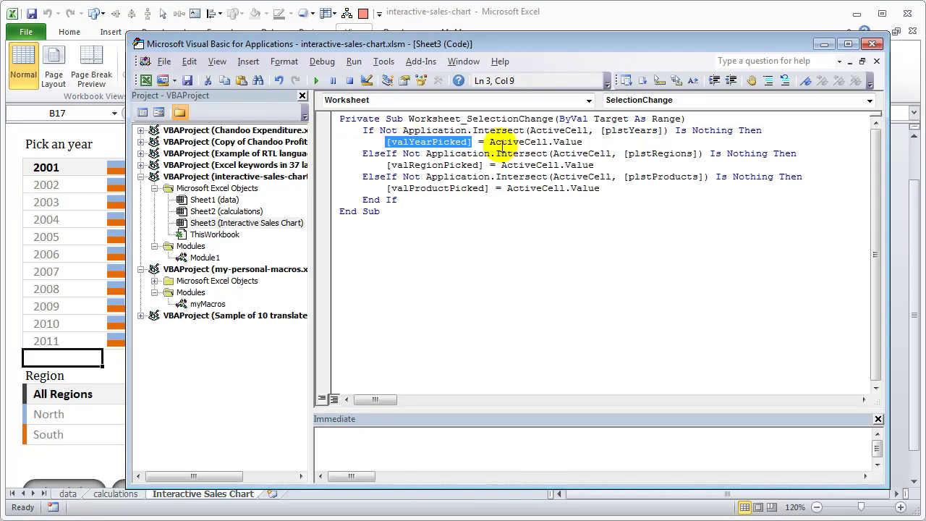
drag(485, 165, 385, 164)
drag(490, 188, 389, 187)
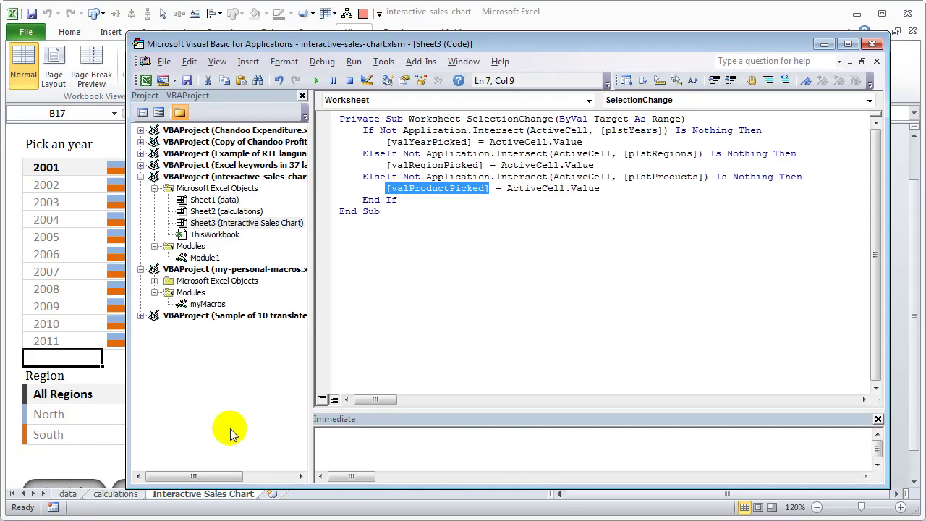
Select the picked year, product and region cells D3, D4 and D5 on the calculations sheet to check their names.
click(103, 492)
click(109, 493)
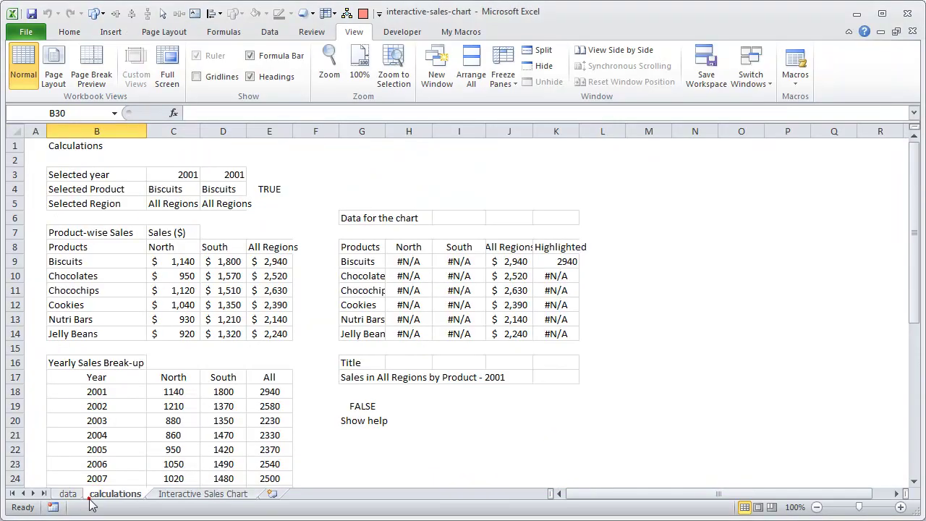
click(233, 175)
click(219, 191)
click(244, 204)
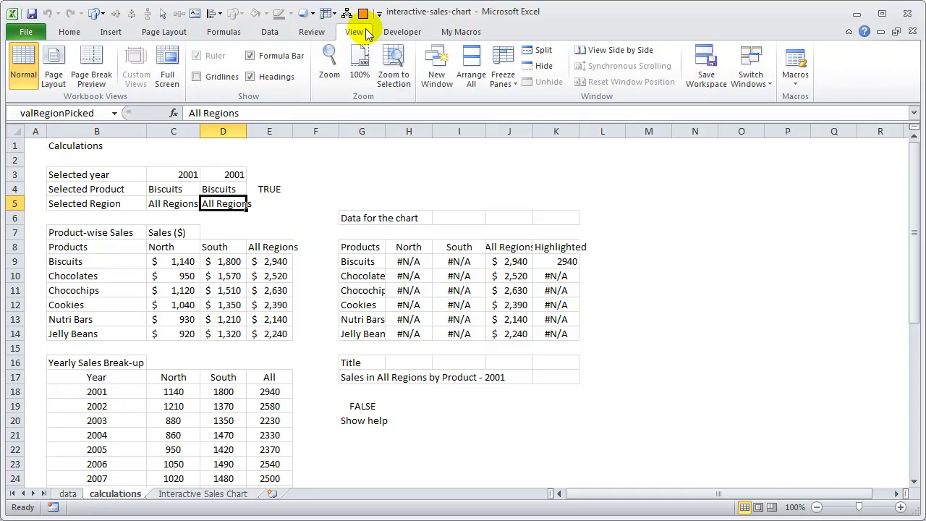
Open a second window of the workbook, restore it from full size and narrow it to less than half the workspace width.
click(437, 66)
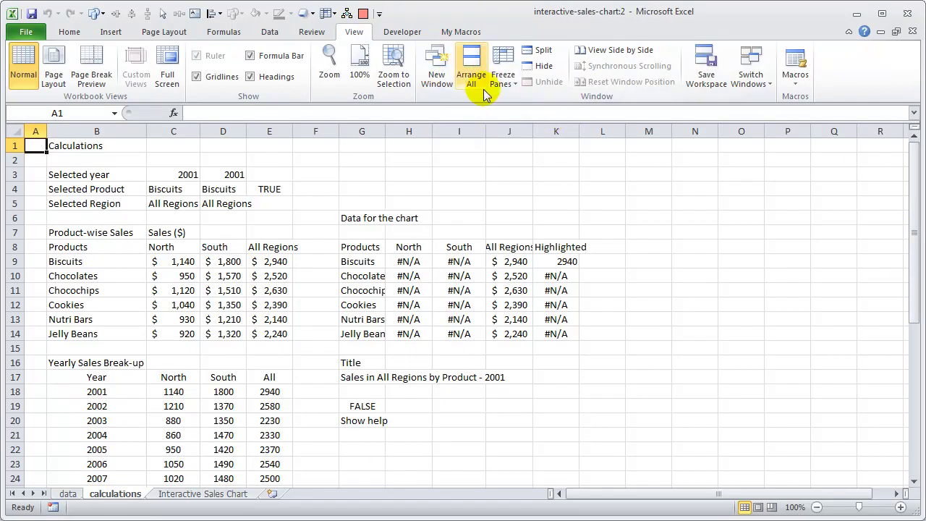
click(895, 31)
drag(746, 143, 727, 136)
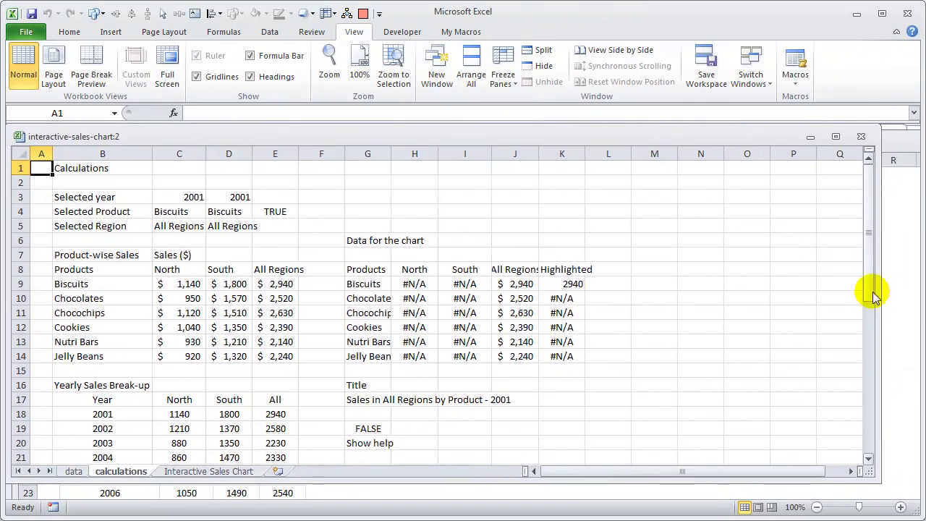
drag(877, 289, 372, 289)
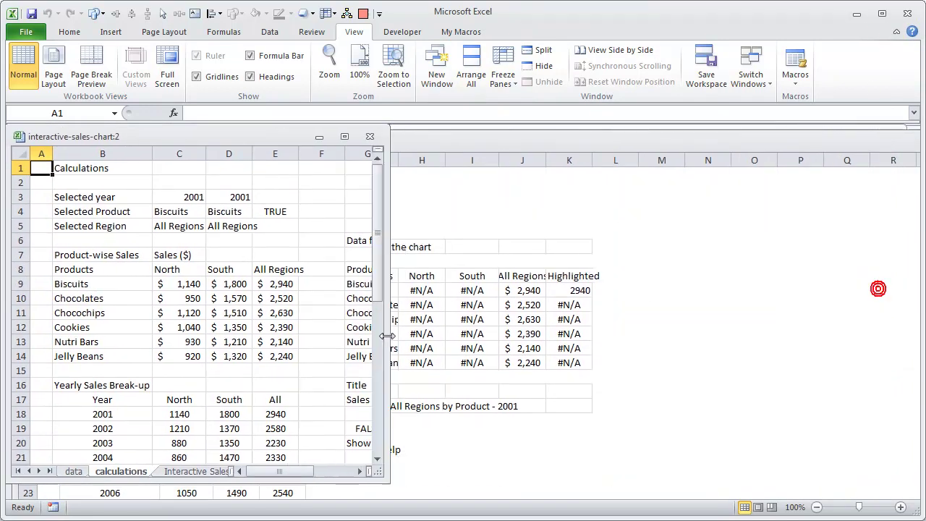
Move and shrink the original workbook window, interactive-sales-chart:1, so it sits directly beside the second window.
click(537, 139)
drag(119, 141, 187, 146)
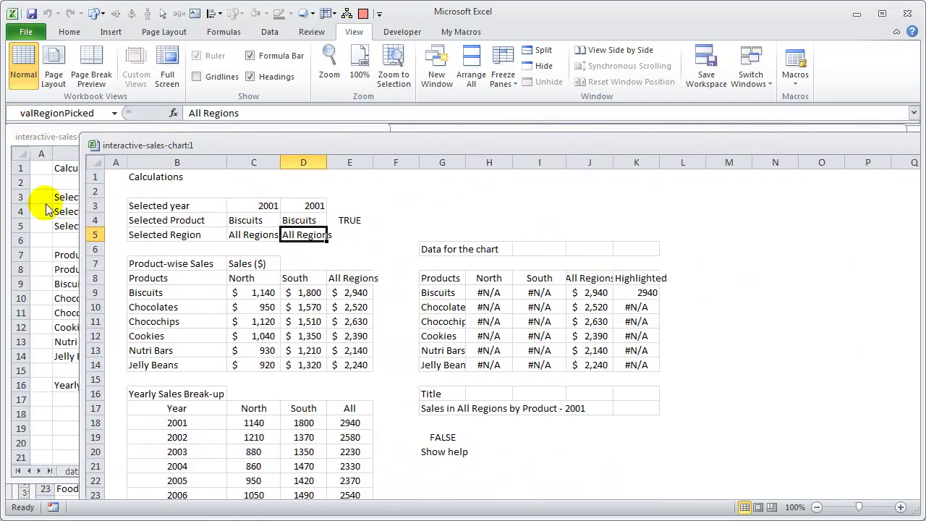
drag(84, 192, 636, 210)
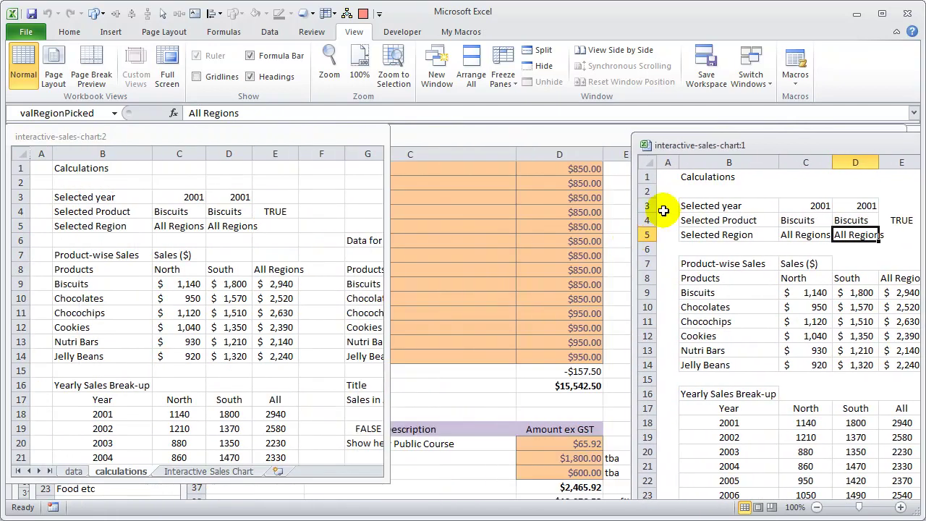
drag(727, 146, 324, 129)
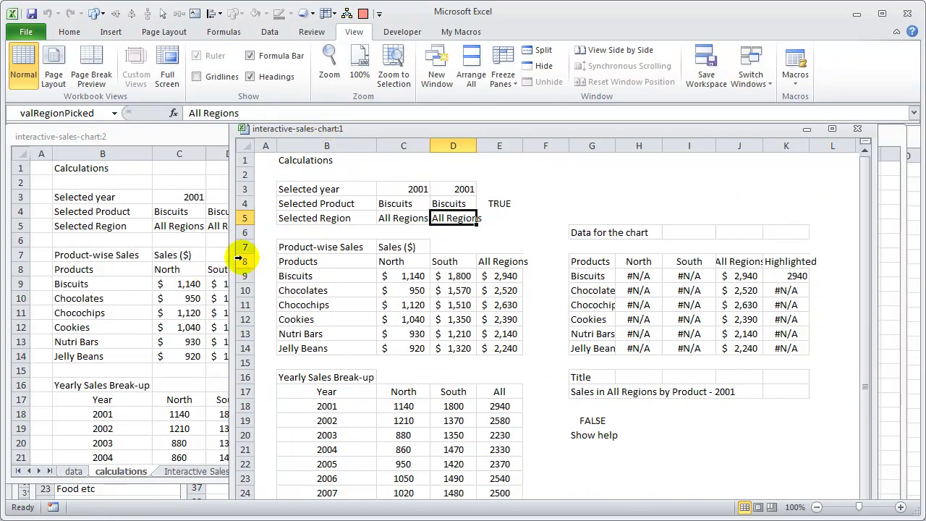
drag(230, 256, 427, 258)
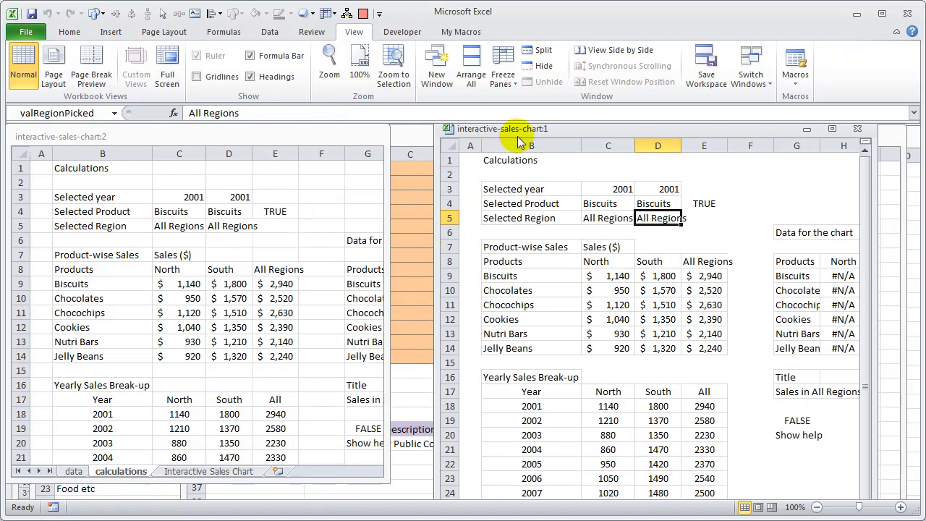
drag(499, 130, 402, 180)
drag(317, 166, 410, 262)
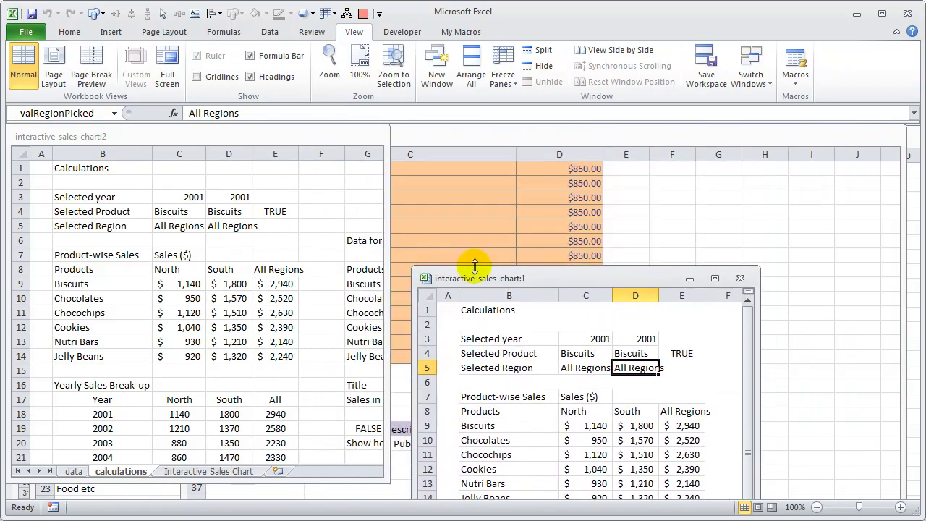
drag(472, 275, 445, 169)
drag(374, 154, 439, 141)
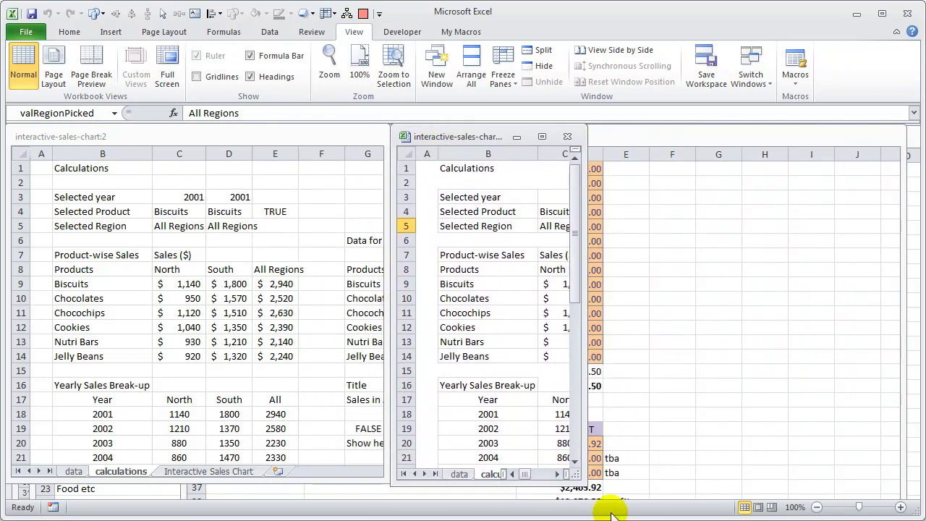
Enlarge the interactive-sales-chart:1 window to fill the remaining workspace and show its Interactive Sales Chart sheet.
drag(589, 486, 905, 496)
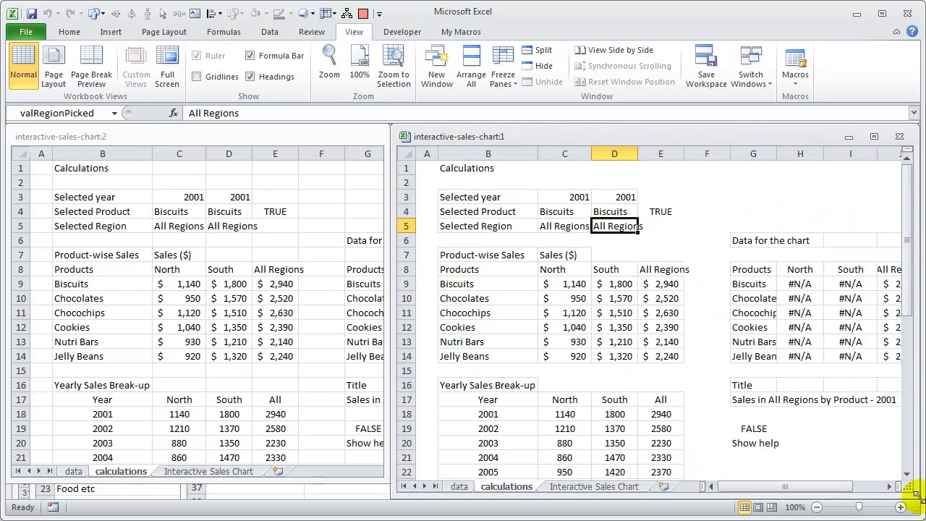
click(595, 486)
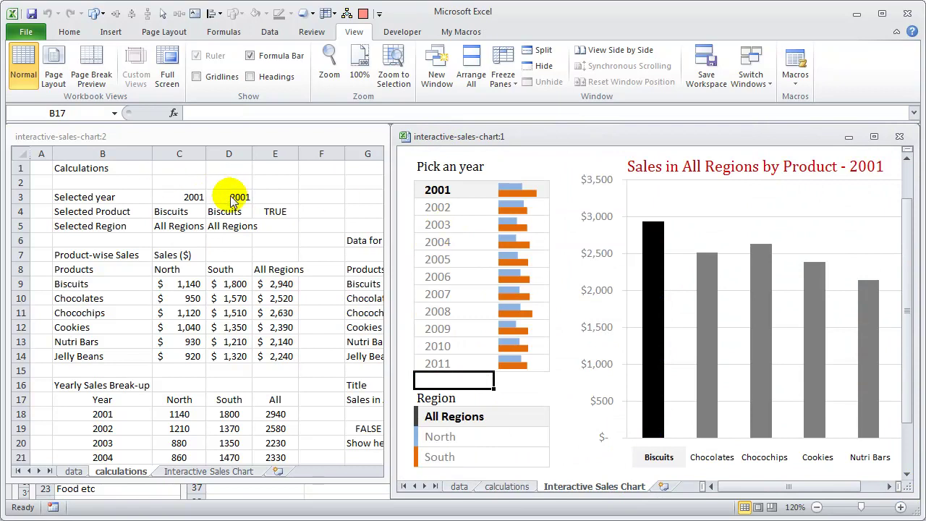
Pick the year 2003, the South region and the Chocochips product on the Interactive Sales Chart sheet.
click(438, 224)
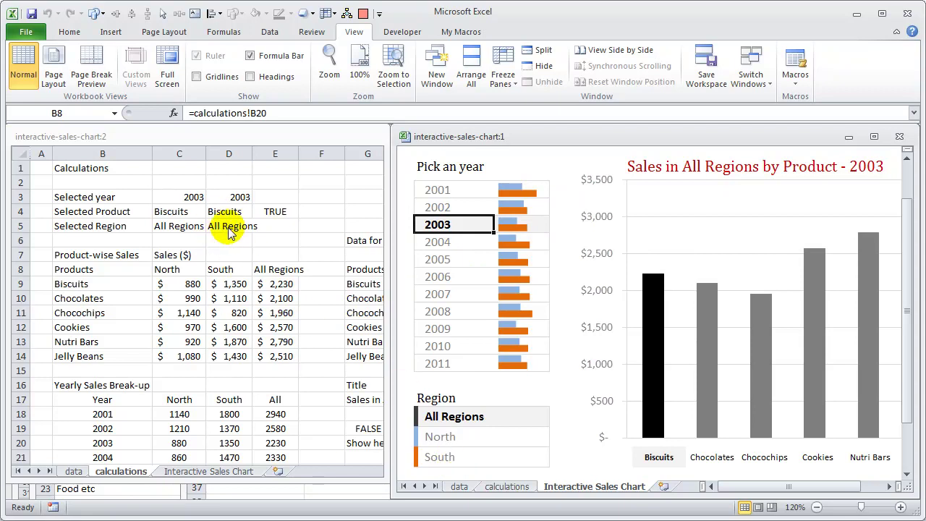
click(452, 456)
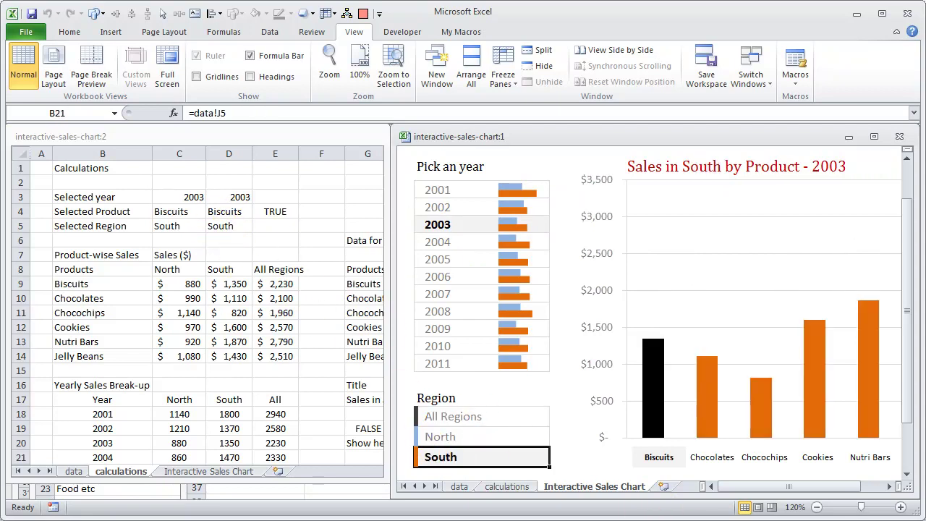
click(764, 458)
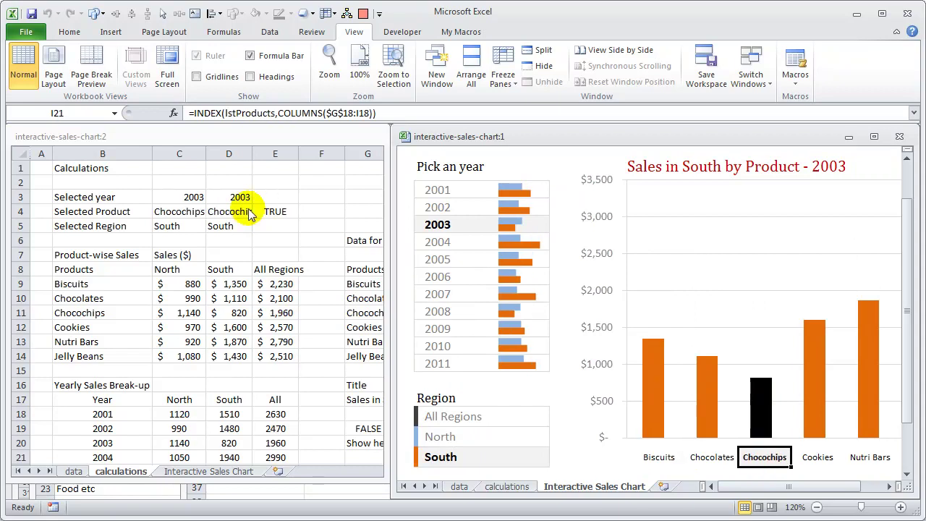
Select the picked values D3:D5 in the calculations window and inspect the formulas in C3, C4 and C5.
click(248, 213)
drag(237, 196, 235, 209)
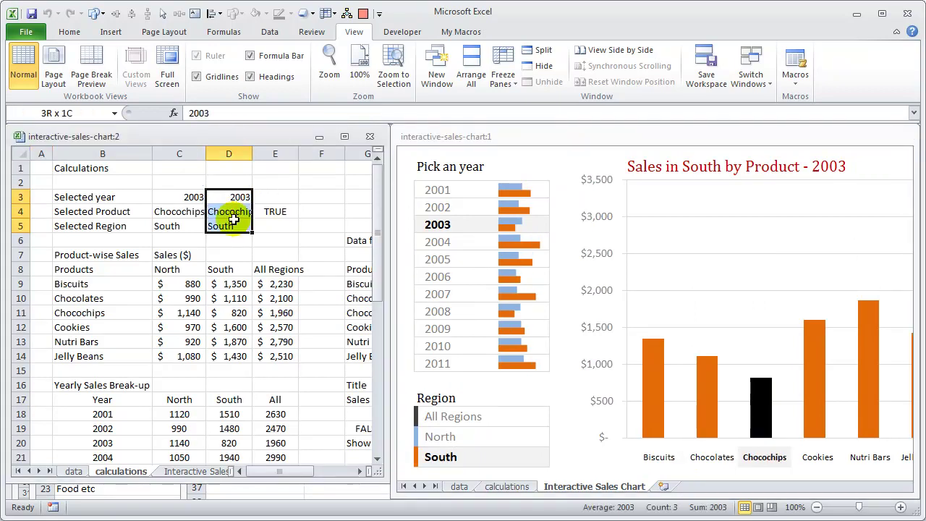
click(176, 196)
key(F2)
key(Escape)
click(190, 211)
click(191, 226)
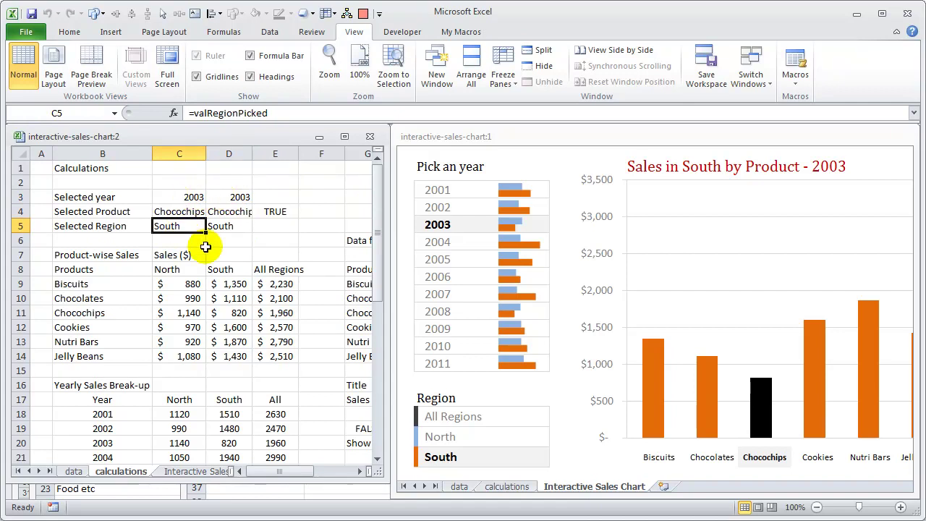
Highlight the formula cells C3:C5 and the picked-value cells D3:D5 in turn to compare the two ranges.
drag(197, 195, 191, 221)
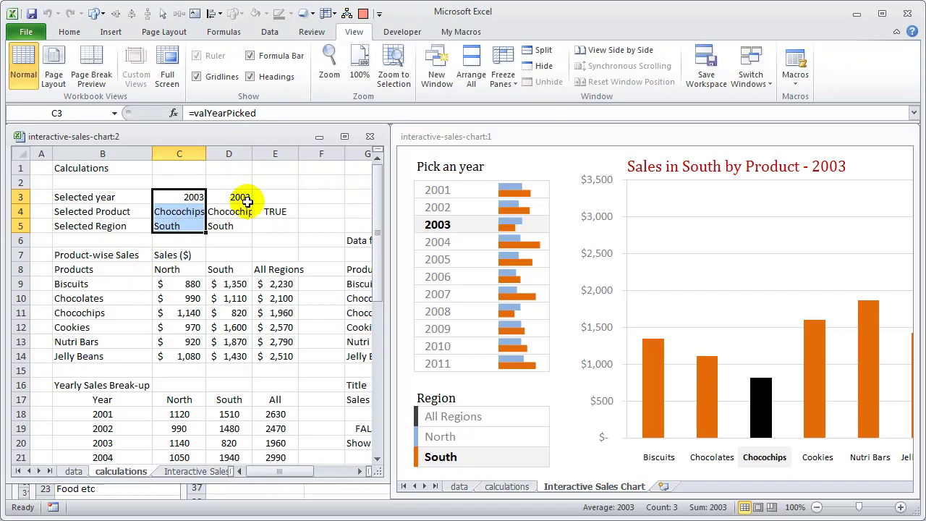
drag(237, 196, 235, 221)
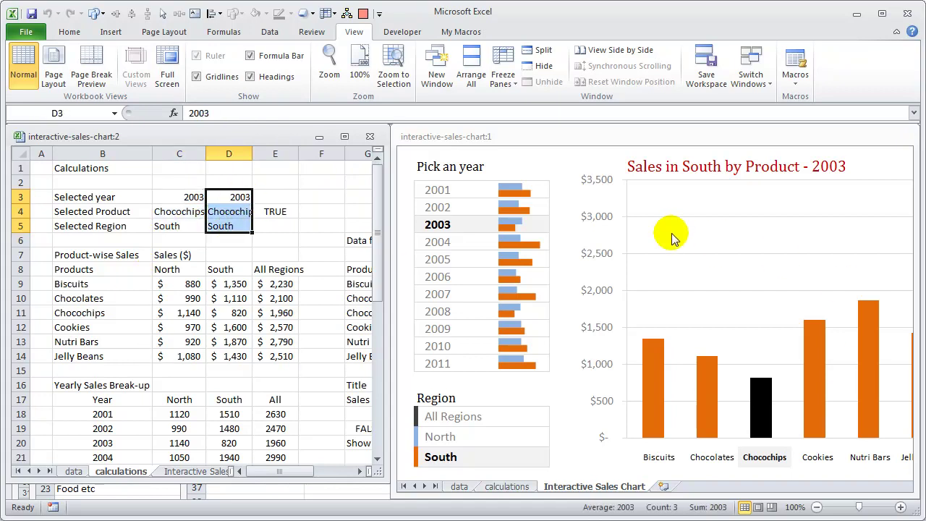
drag(180, 197, 174, 218)
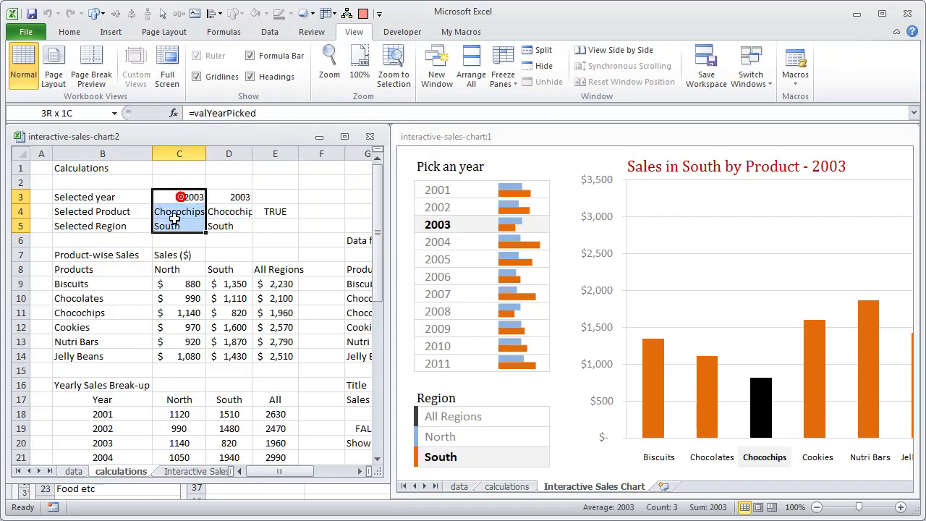
Trace the dependents of the selected year formula in C3 on the calculations sheet.
click(177, 197)
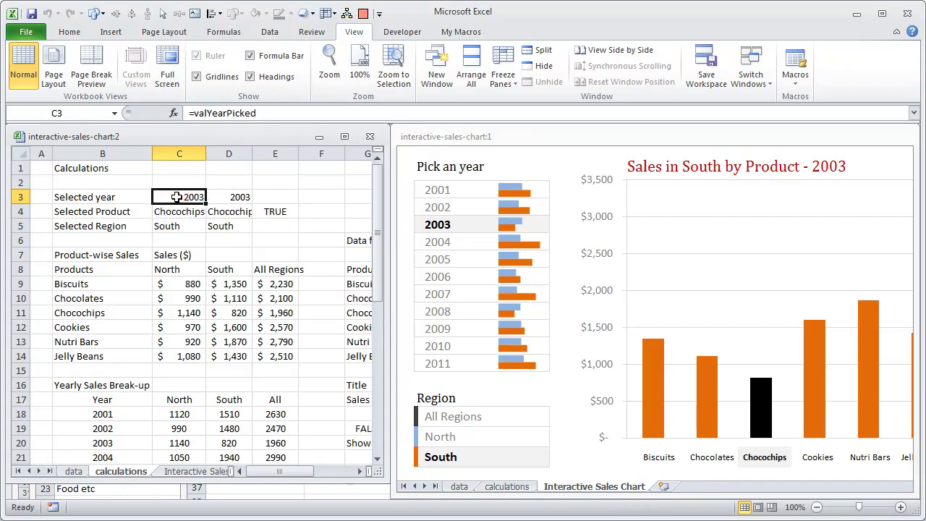
click(224, 32)
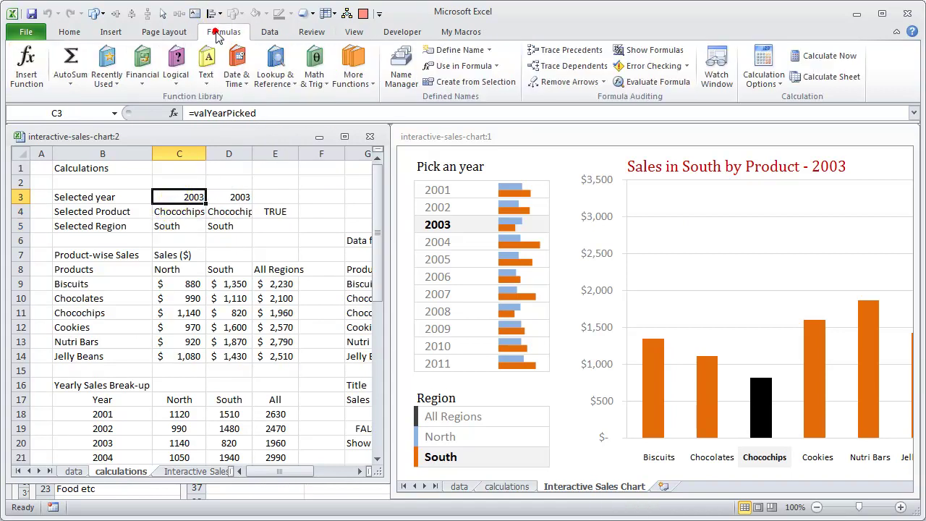
click(578, 65)
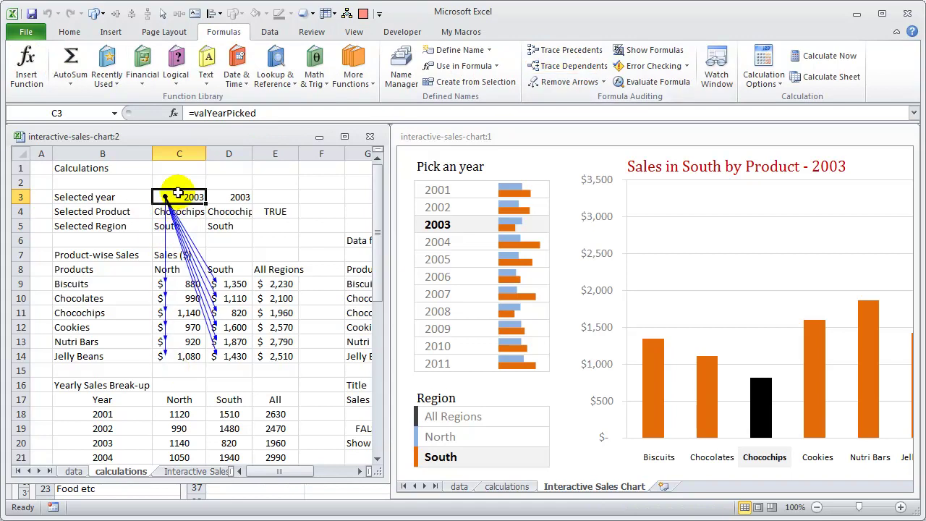
Trace the precedent of C3, select its source cell D3, and remove all the tracing arrows.
click(238, 196)
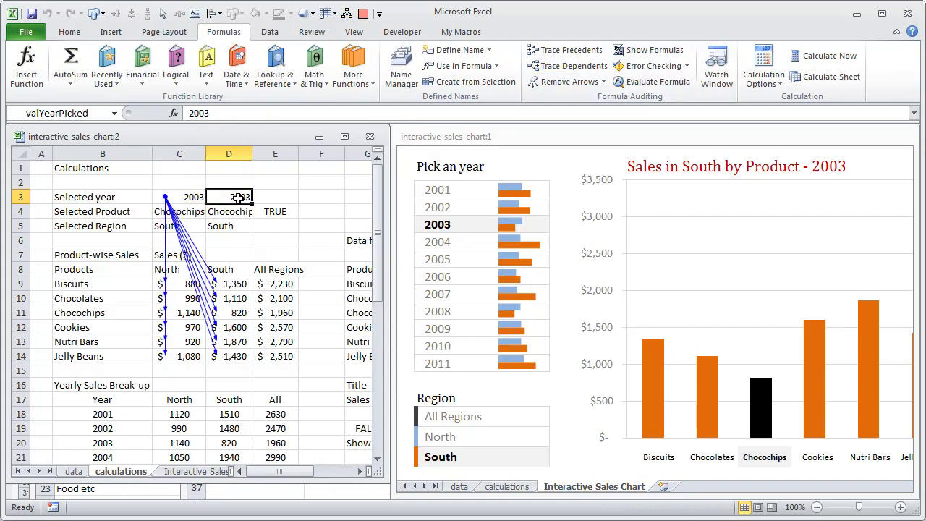
click(185, 200)
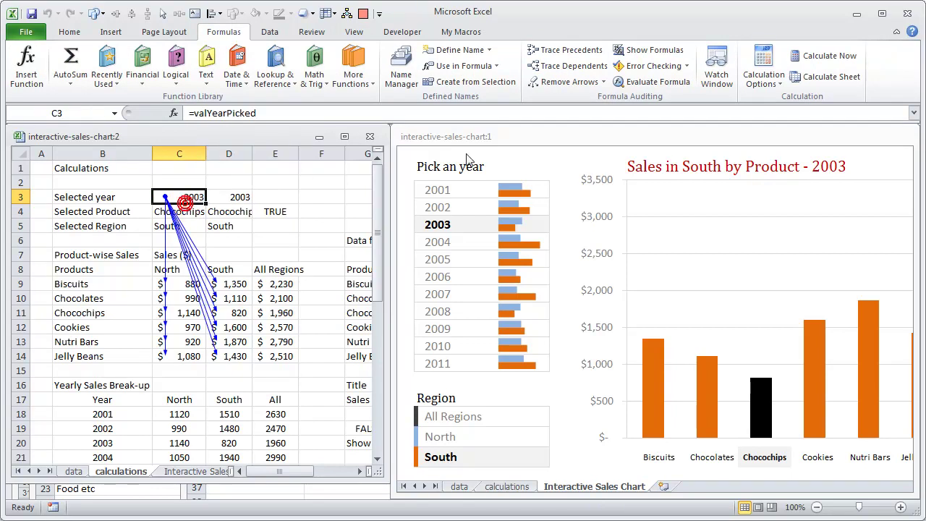
click(573, 65)
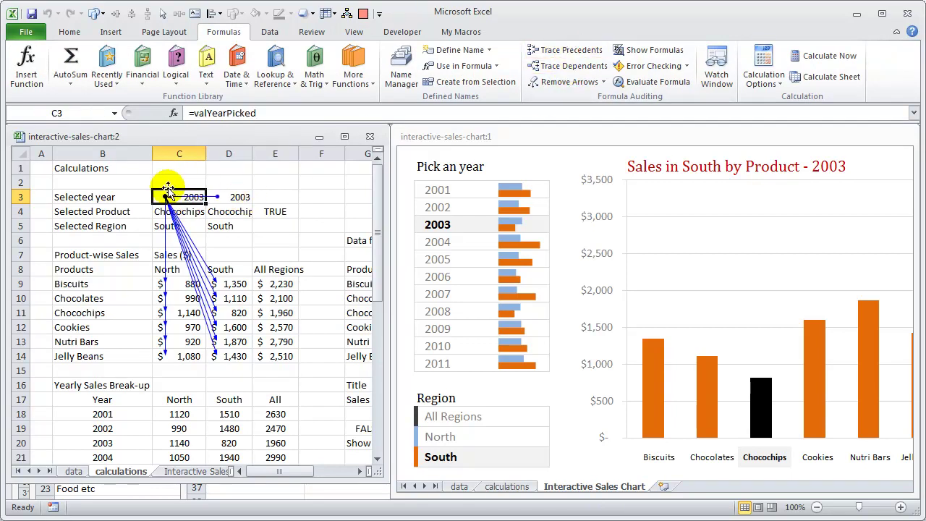
click(238, 201)
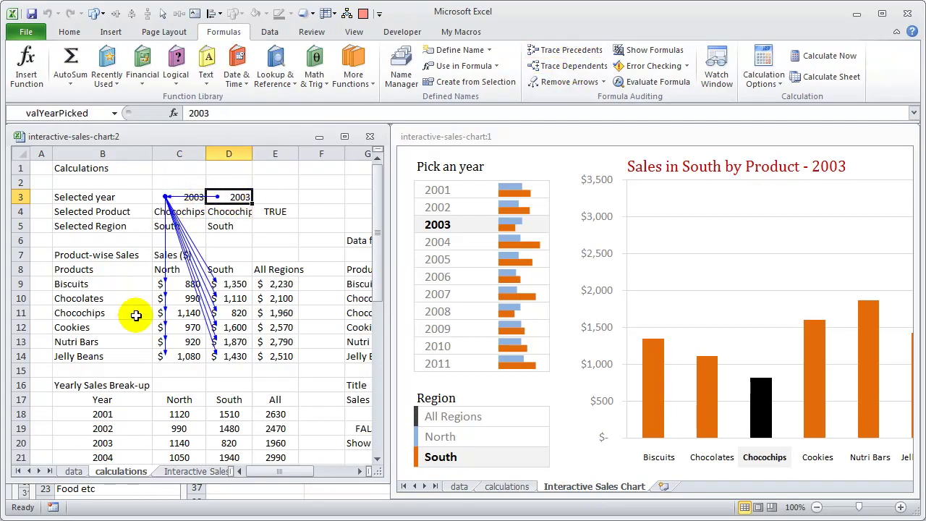
click(574, 84)
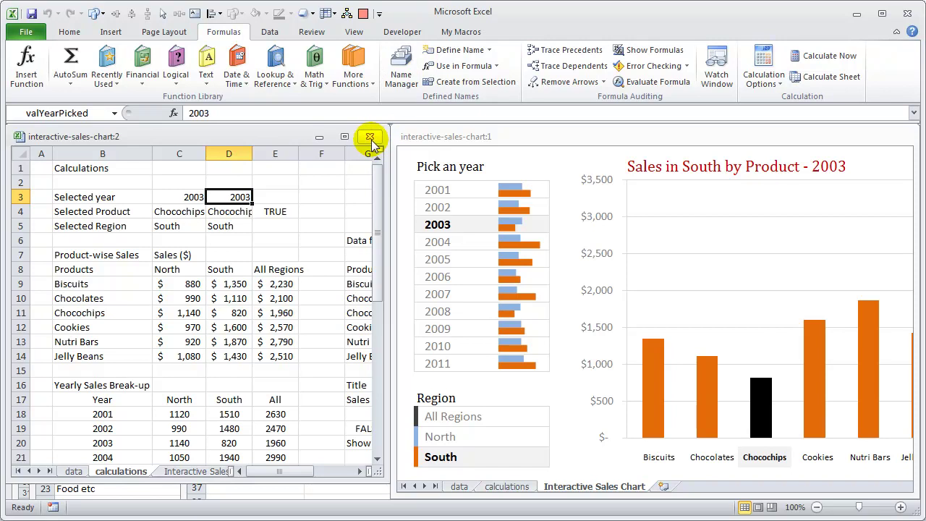
Close the second workbook window, interactive-sales-chart:2, and maximize the remaining window with the Interactive Sales Chart sheet.
click(370, 137)
double_click(514, 137)
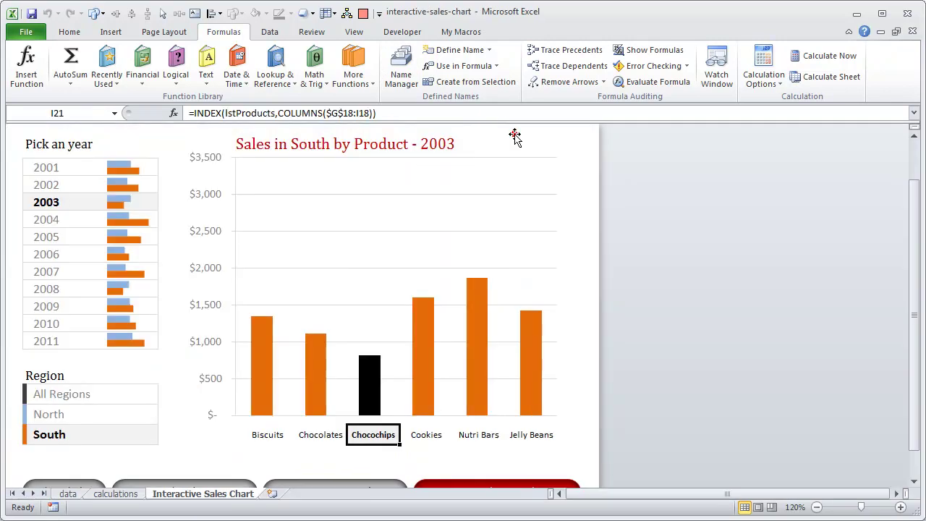
scroll(354, 310, down, 1)
scroll(352, 311, up, 1)
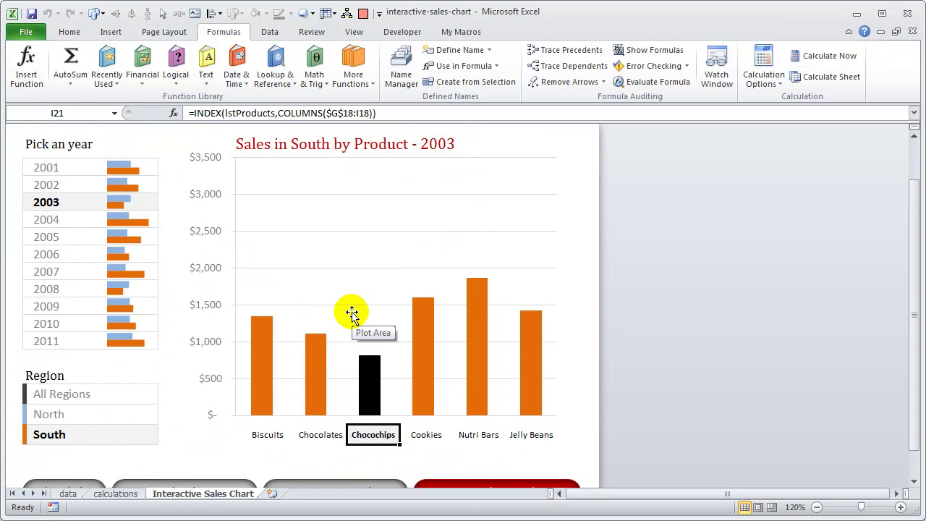